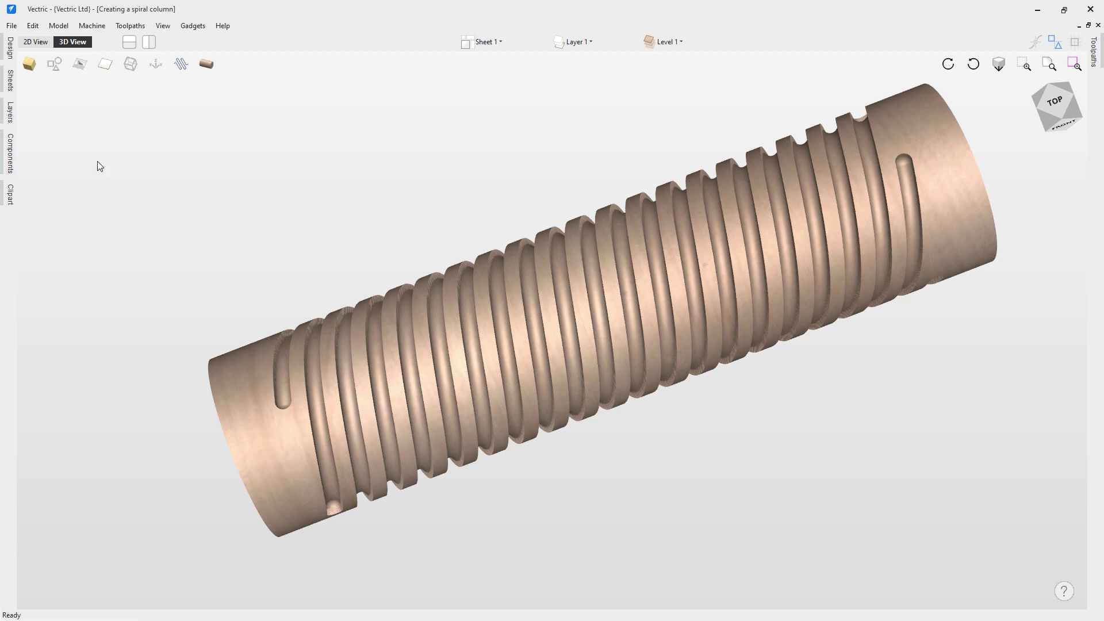
# Close the open spiral column project and start a new file.
pyautogui.click(11, 26)
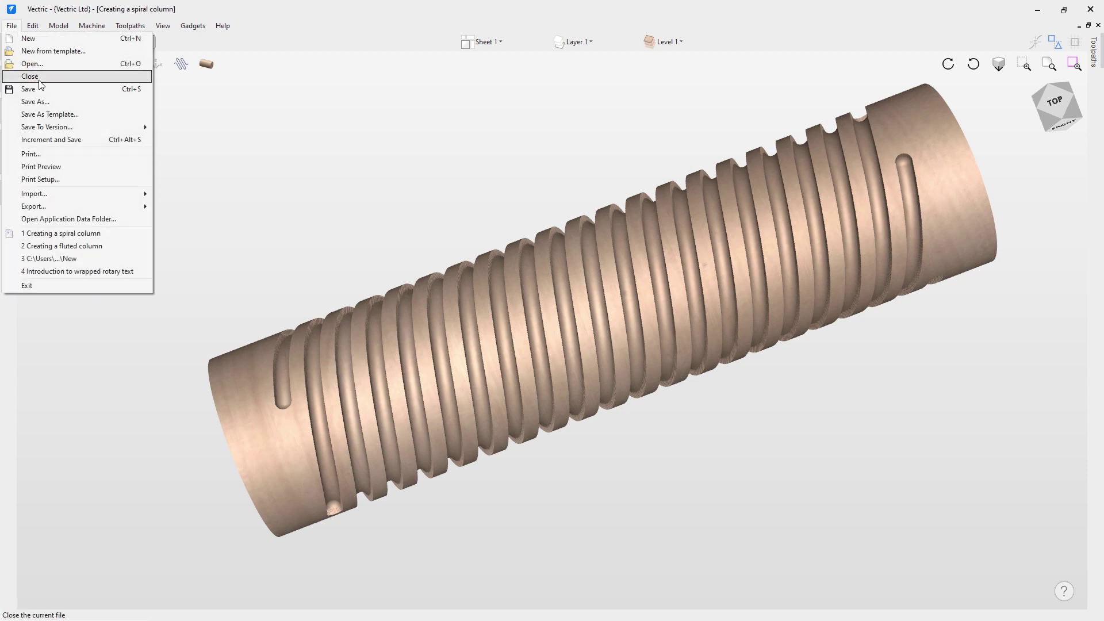
pyautogui.click(40, 81)
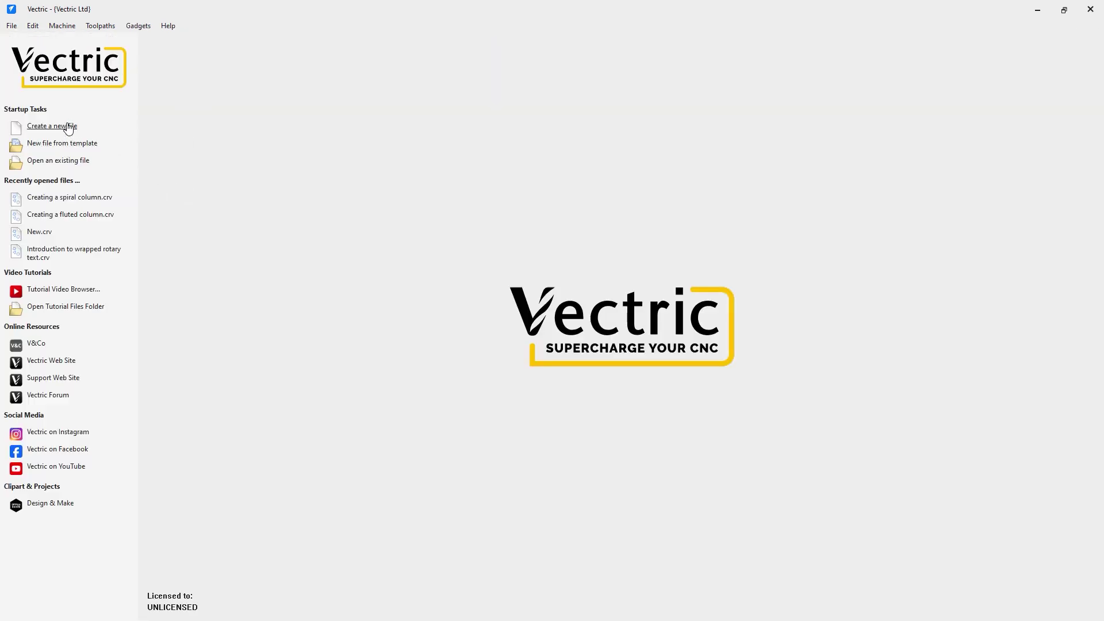
pyautogui.click(68, 128)
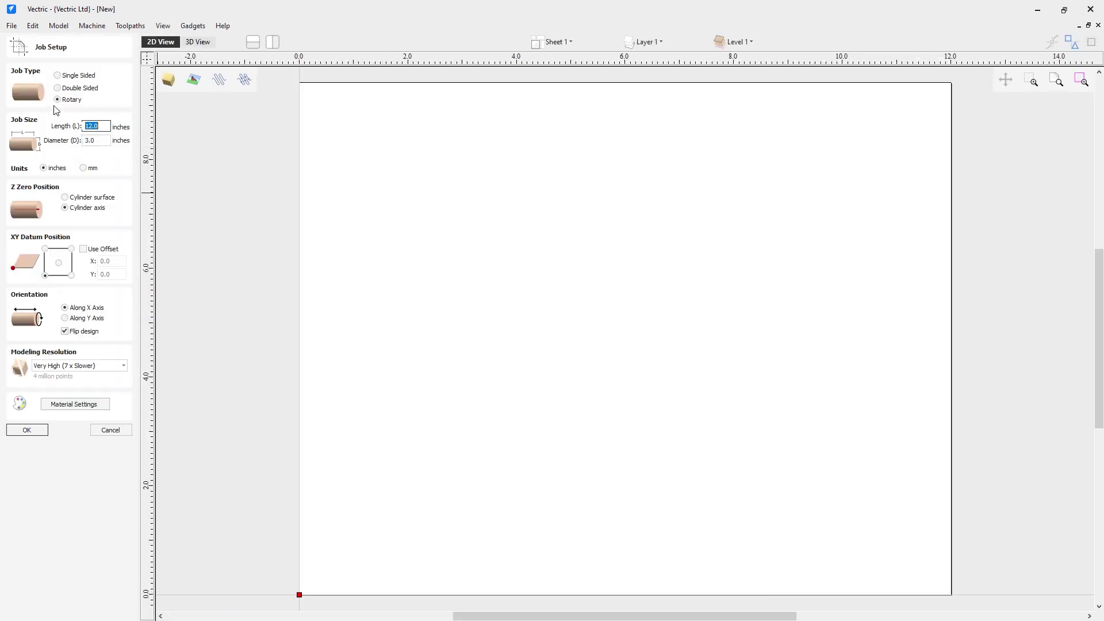
# Set up a rotary job 12.0 inches long and 3.0 inches in diameter, zeroed on the cylinder axis, along X, with Very High modeling resolution.
pyautogui.click(102, 140)
pyautogui.click(104, 370)
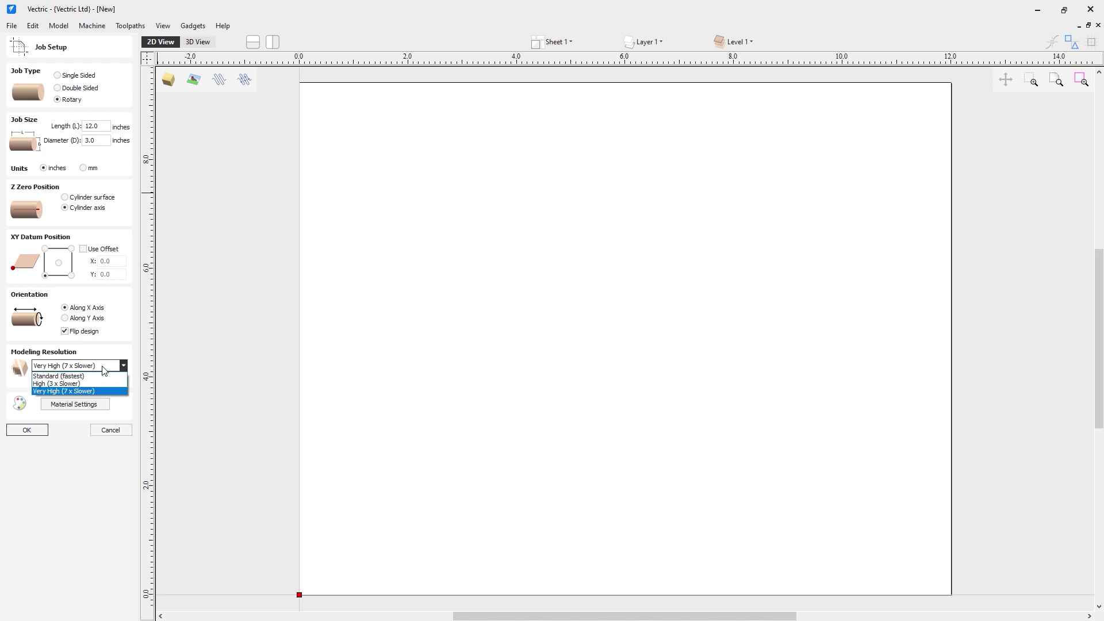
pyautogui.click(138, 351)
pyautogui.click(95, 404)
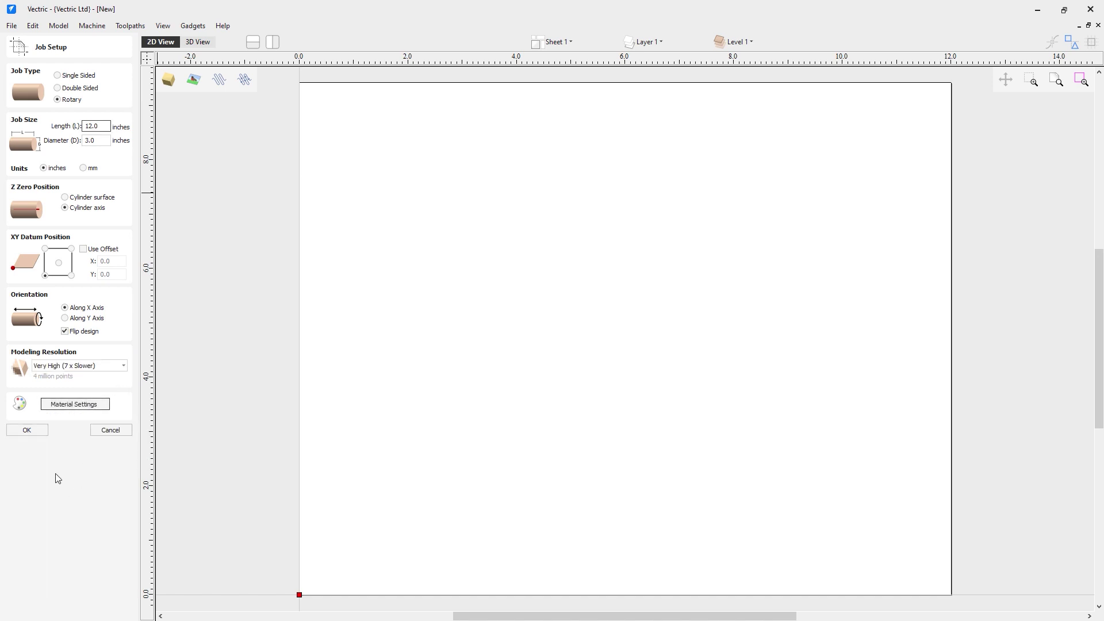
pyautogui.click(40, 433)
pyautogui.click(41, 433)
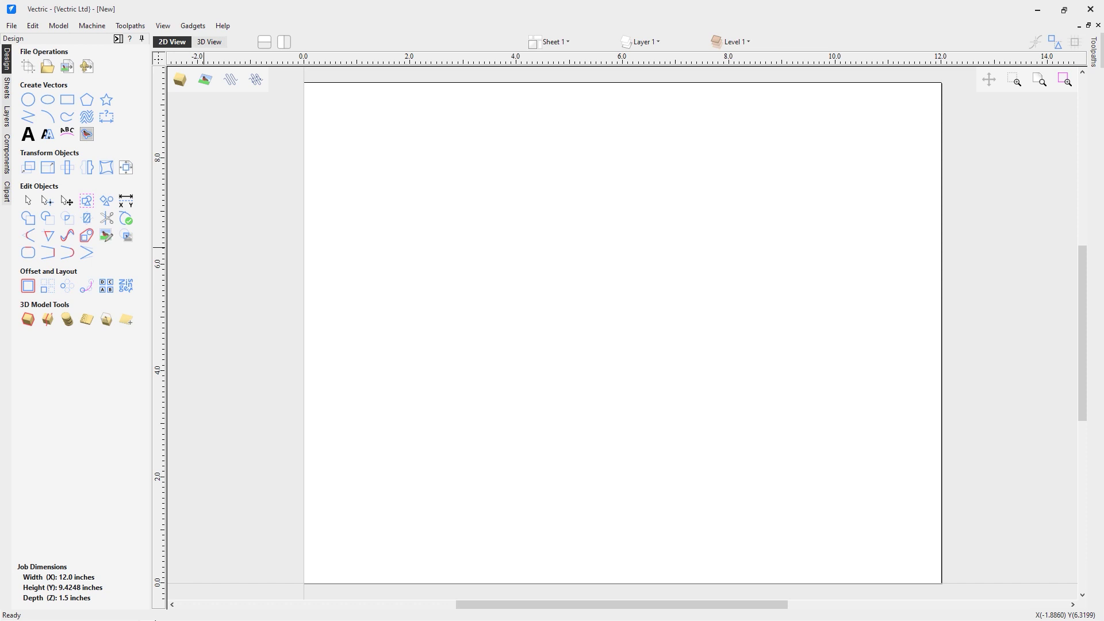
# Start the Spiral Layout wrapping gadget and define 4 left-hand strands using a spacing between strands of 1 inch.
pyautogui.click(193, 27)
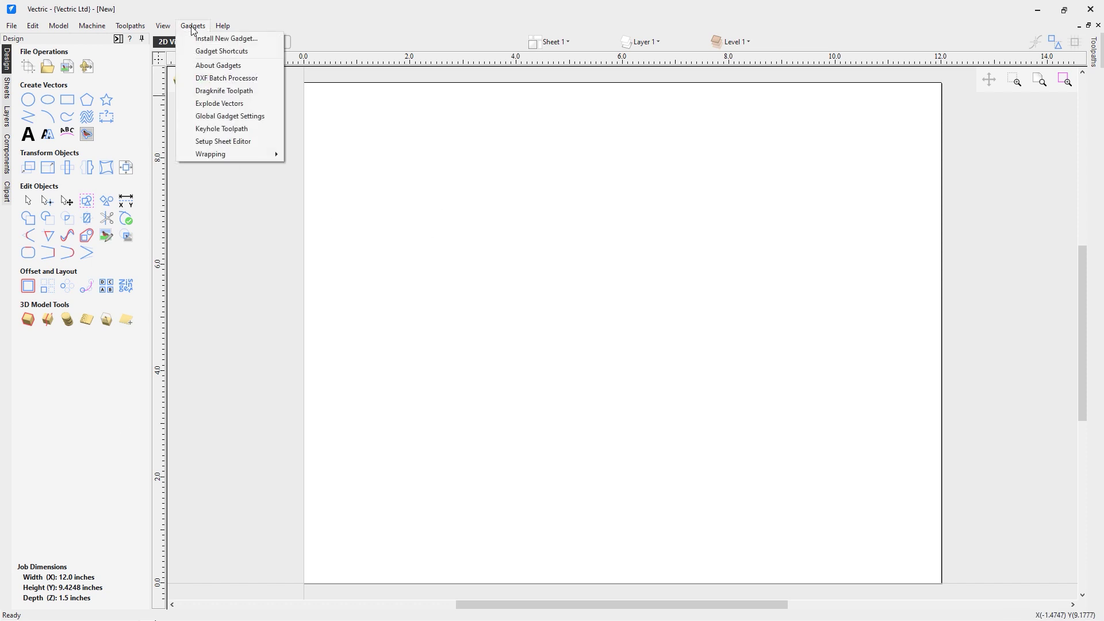
pyautogui.moveTo(259, 155)
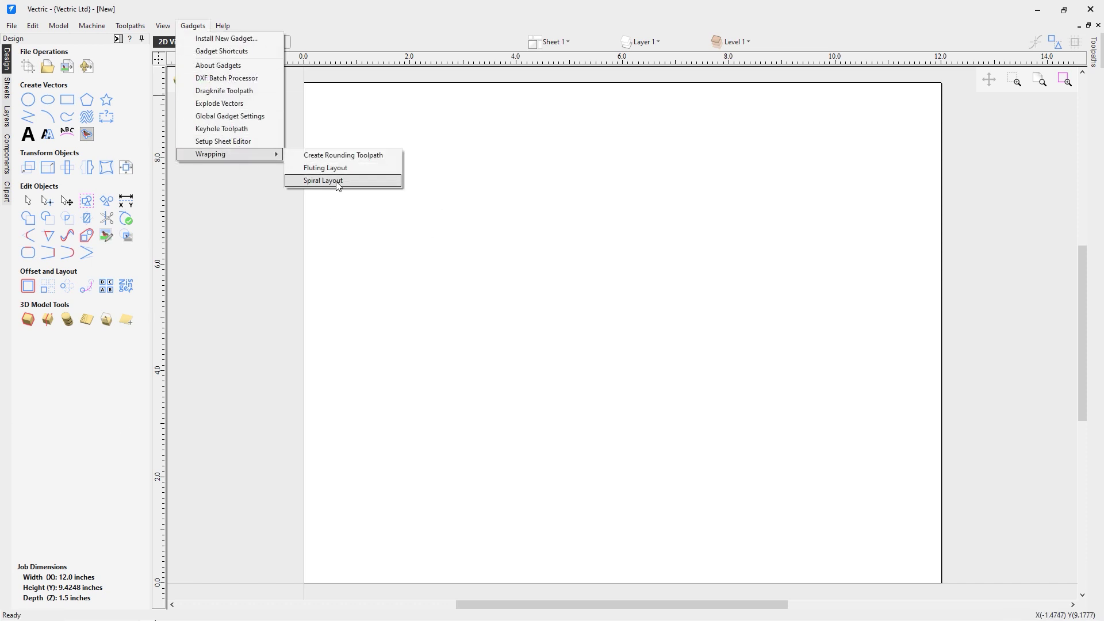
pyautogui.click(337, 181)
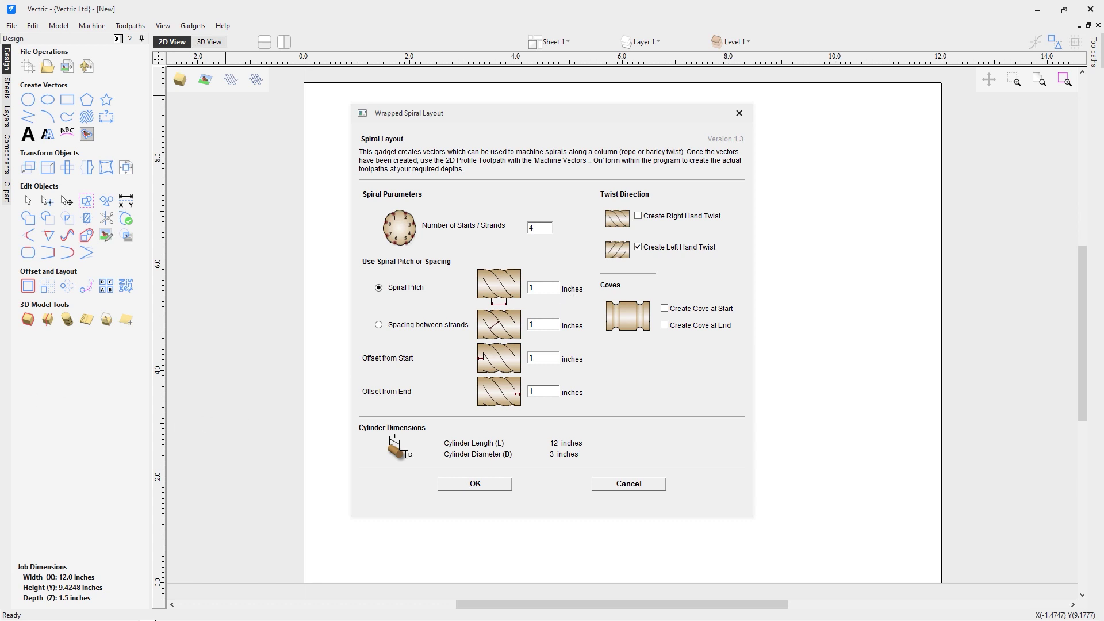
pyautogui.click(538, 230)
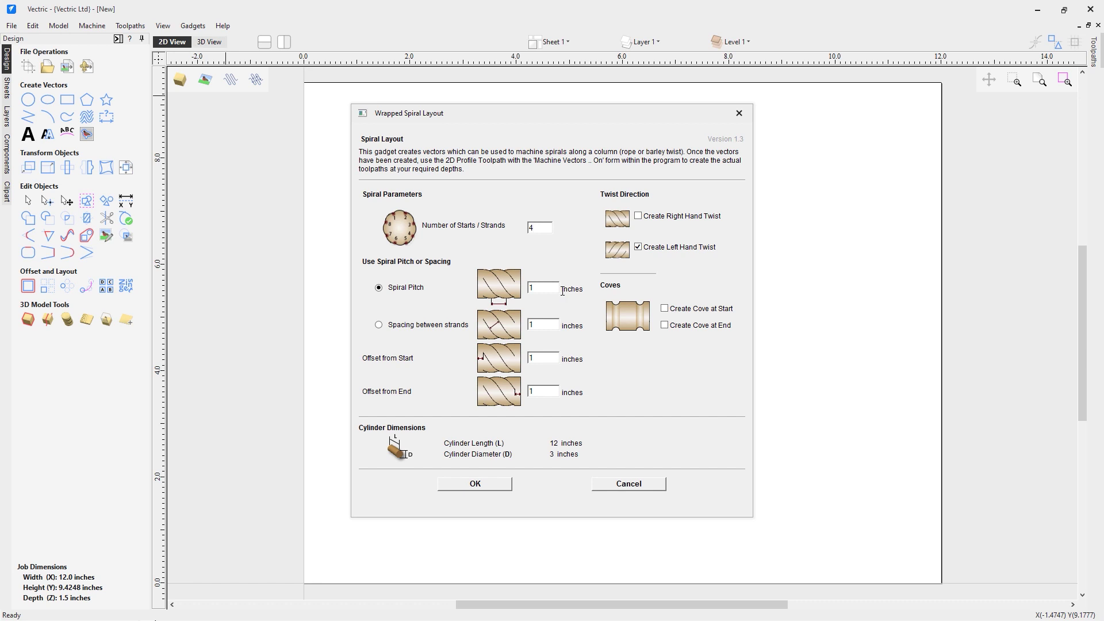
pyautogui.click(378, 325)
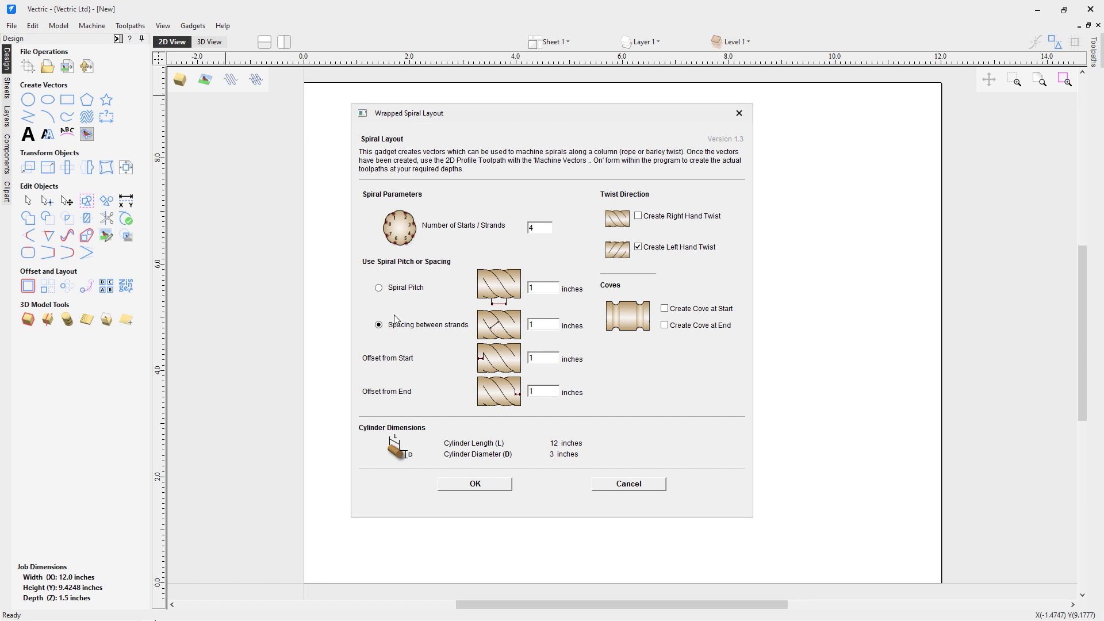
pyautogui.click(543, 325)
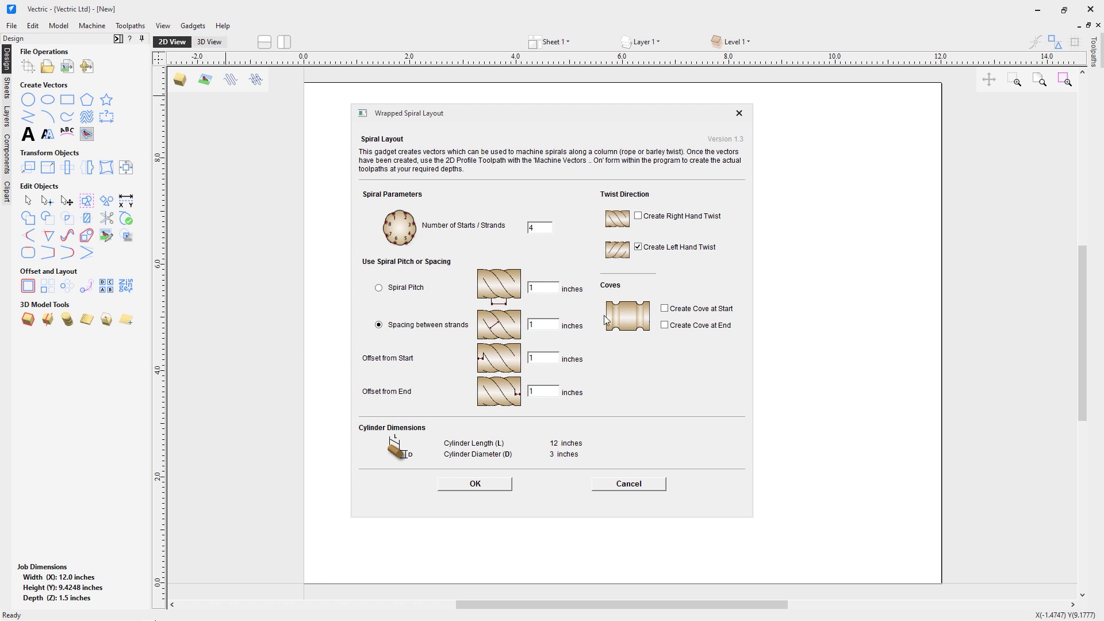
# Set the spiral's start and end offsets to 1 inch and create the spiral vectors.
pyautogui.click(548, 359)
pyautogui.click(549, 391)
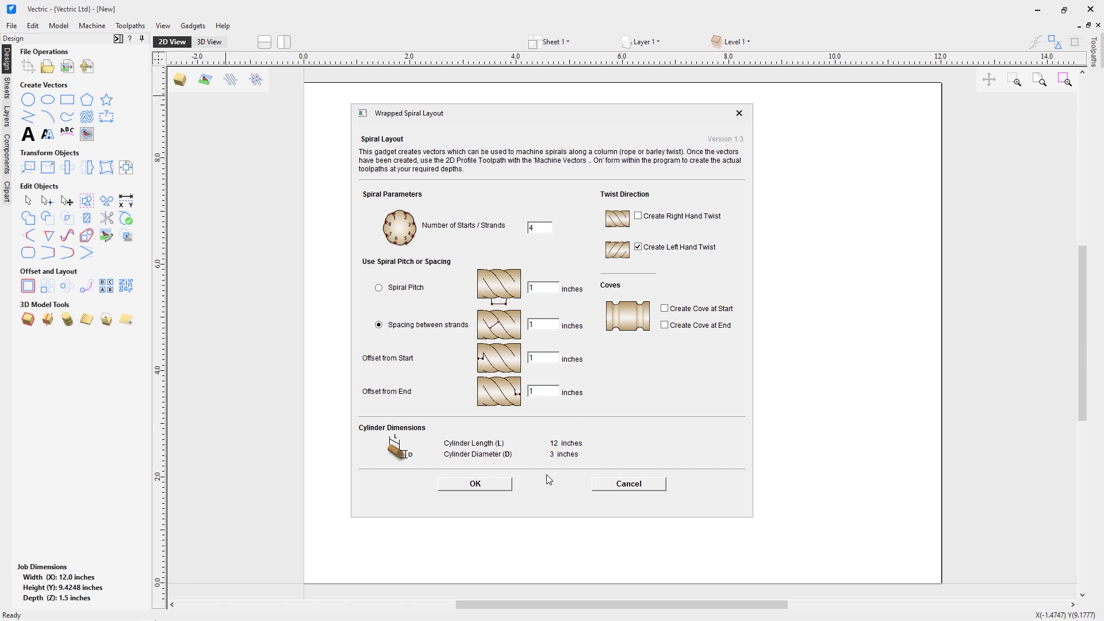
pyautogui.click(495, 487)
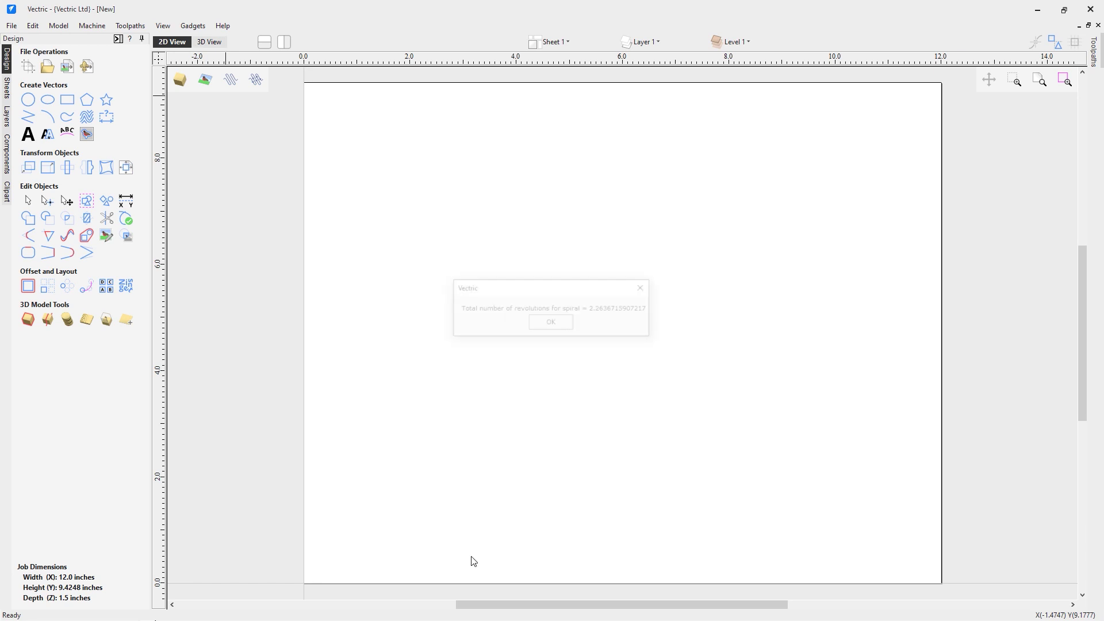
pyautogui.click(548, 323)
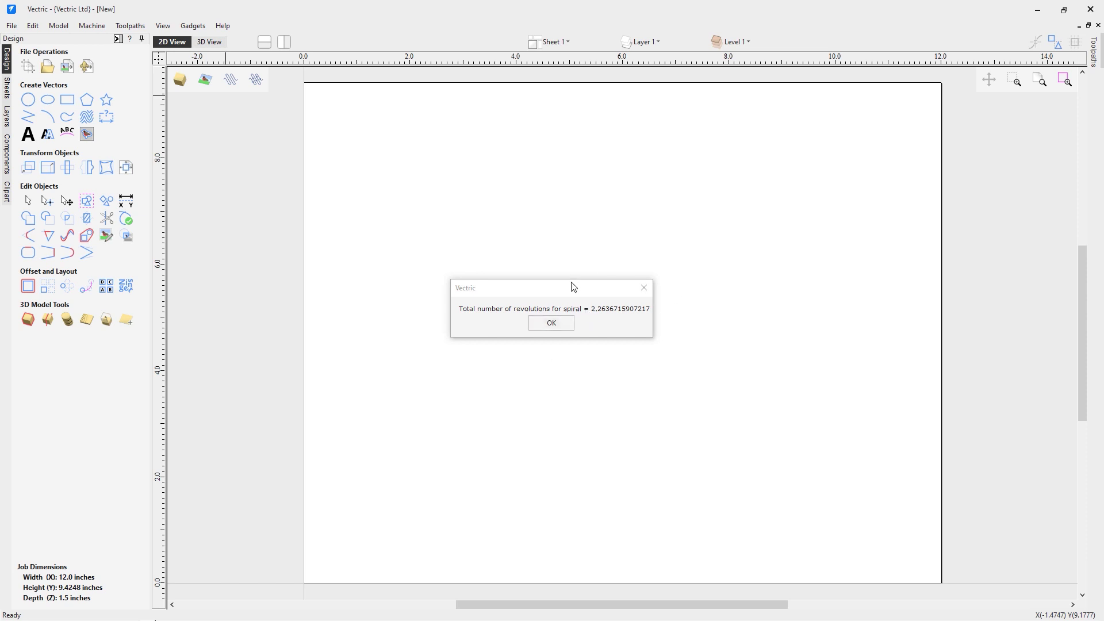
pyautogui.click(560, 327)
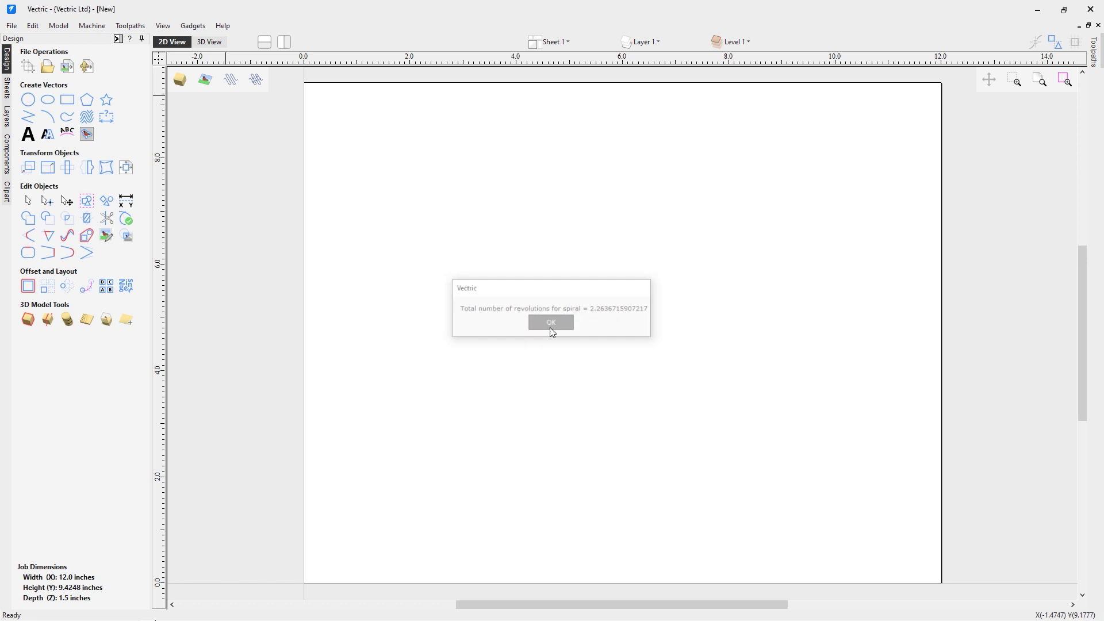
# Examine the full length of the spiral vectors relative to the job area in 2D and 3D.
pyautogui.scroll(-4, 544, 214)
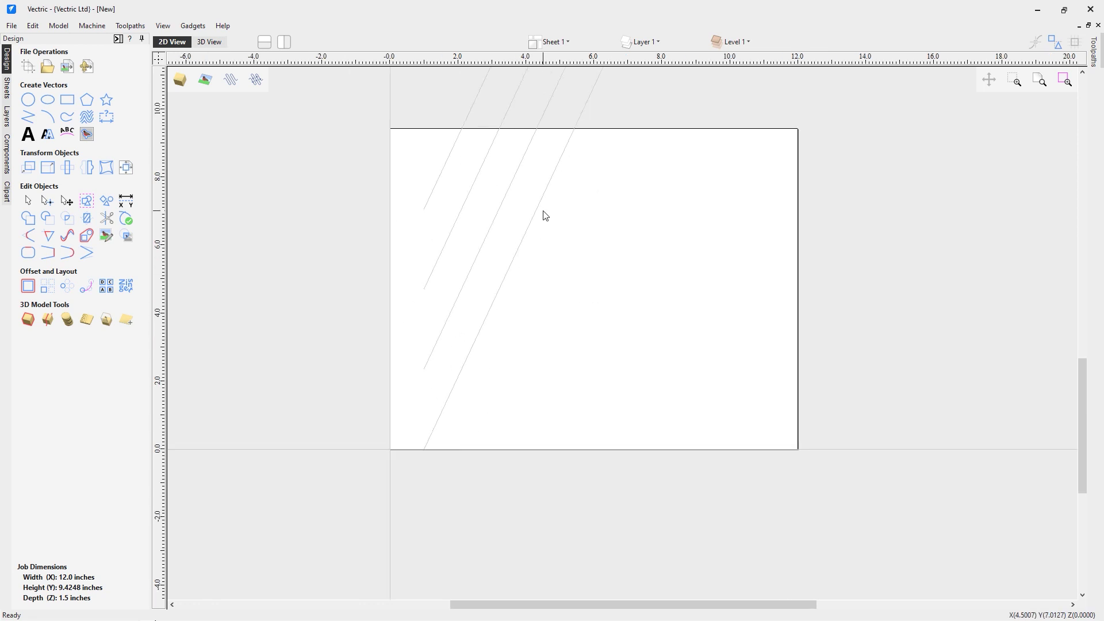
pyautogui.moveTo(1077, 357); pyautogui.dragTo(1063, 298)
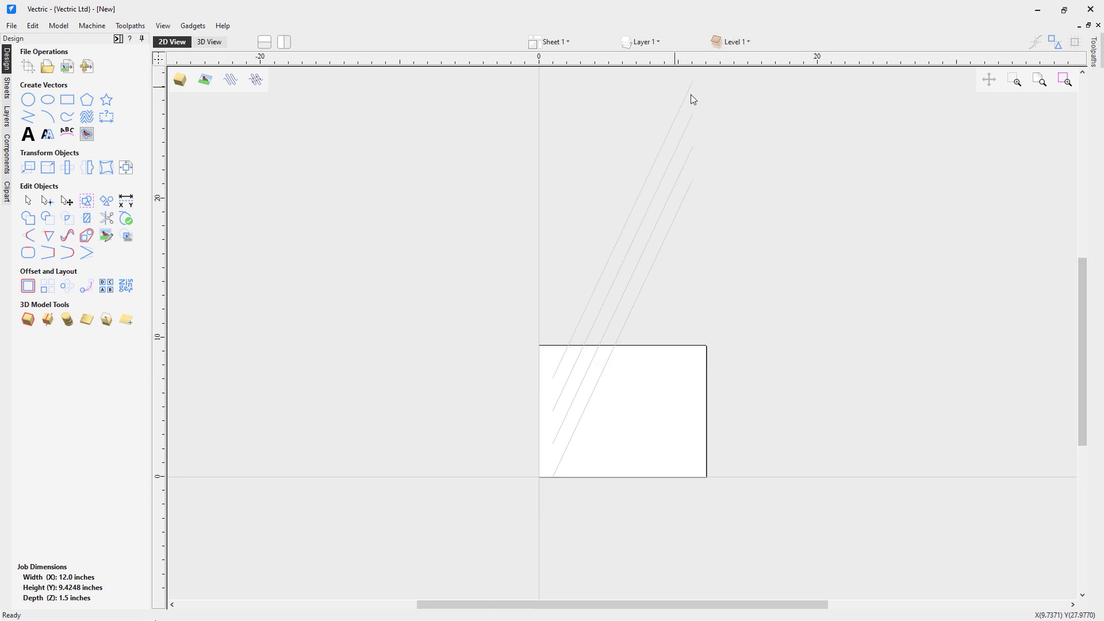
pyautogui.scroll(-1, 176, 294)
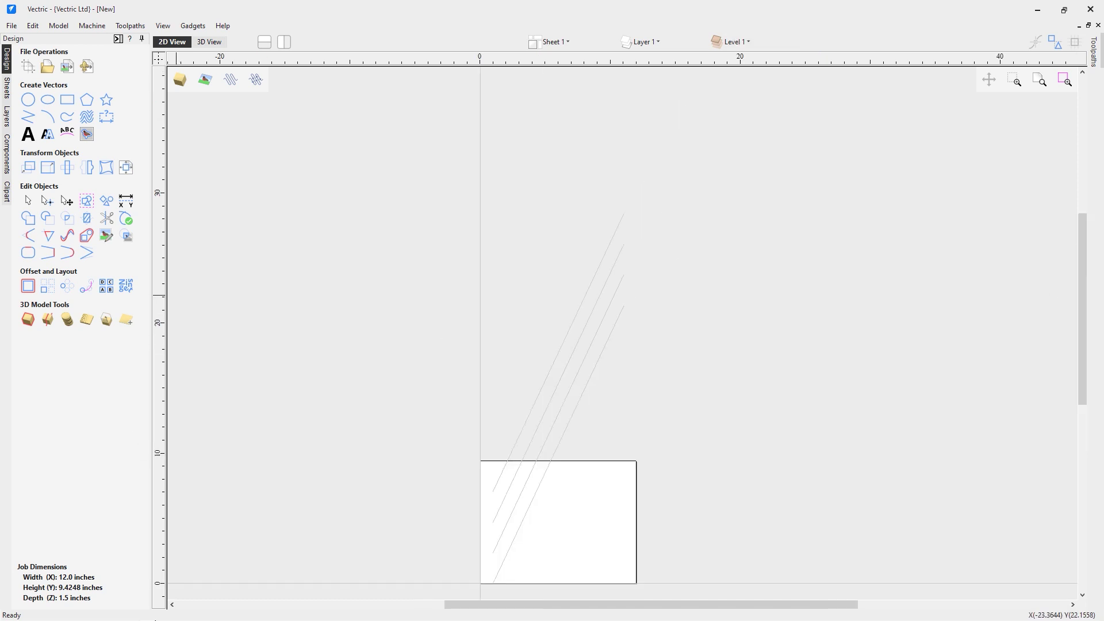
pyautogui.click(217, 44)
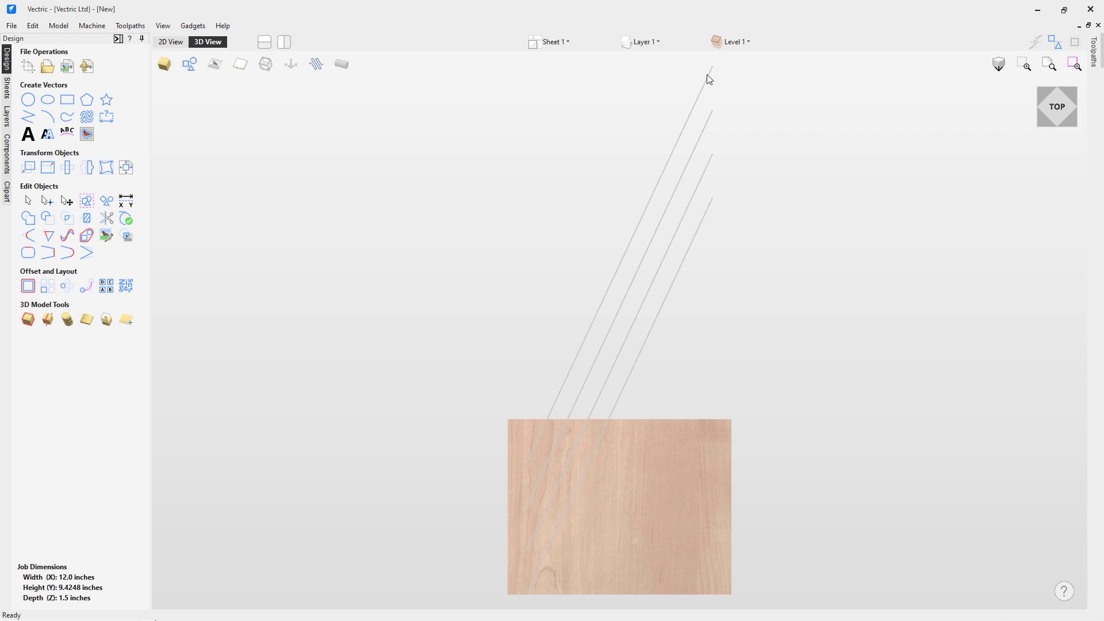
# Check the Spiral Vectors layer by toggling its visibility off and back on.
pyautogui.click(660, 43)
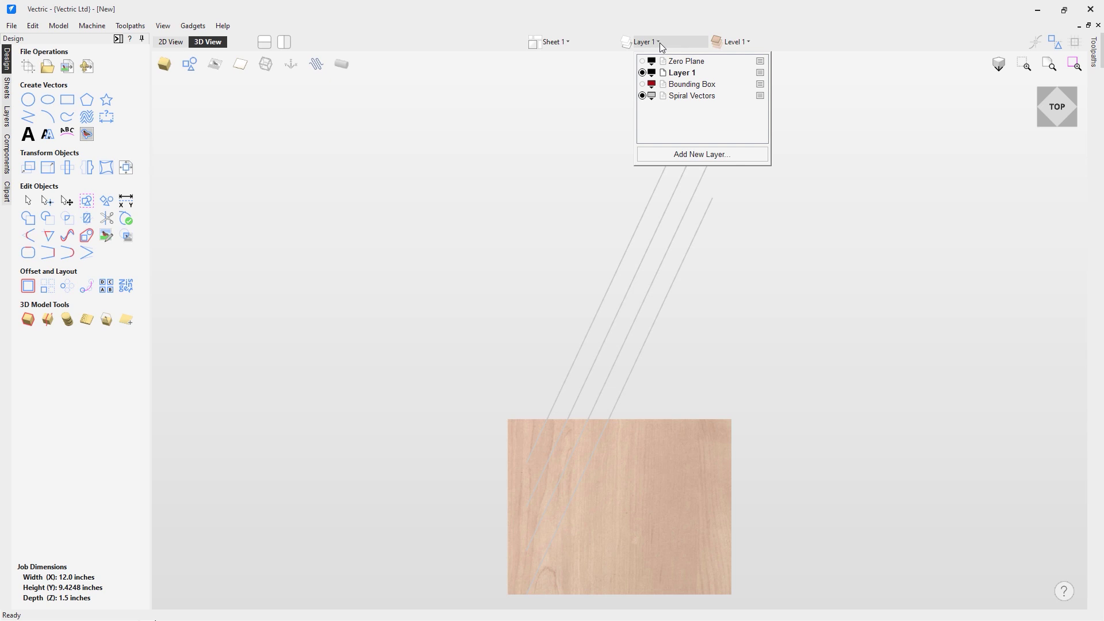
pyautogui.click(642, 96)
pyautogui.click(643, 96)
pyautogui.click(584, 253)
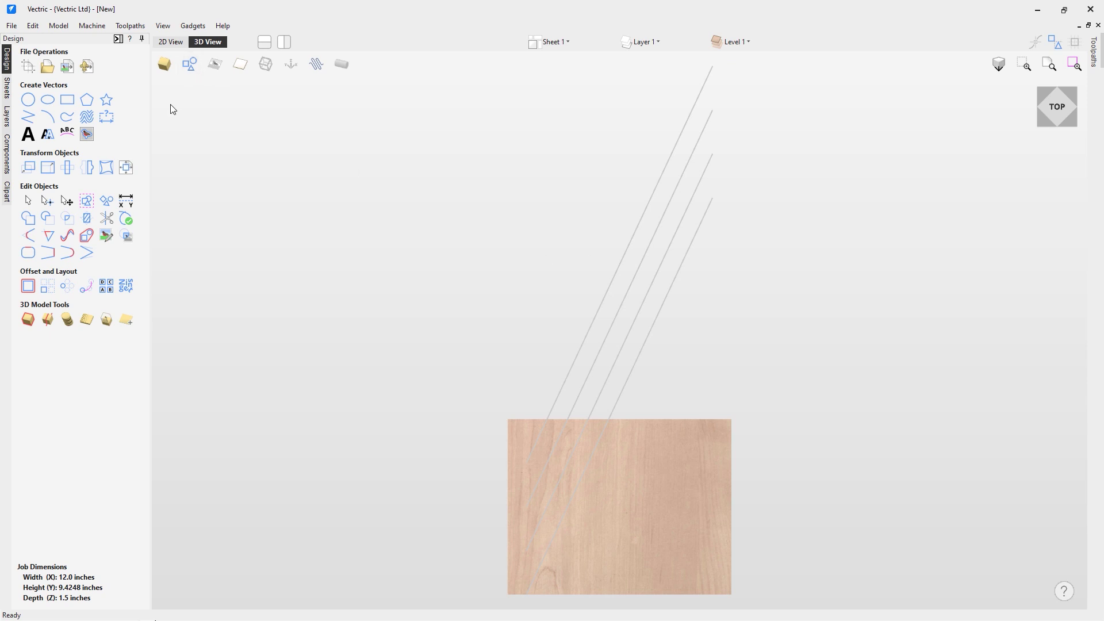
# Confirm the toolpath material setup with a 3.0 inch diameter, 0.5 inch clearance and 0.5 inch Z gap above the material.
pyautogui.click(117, 39)
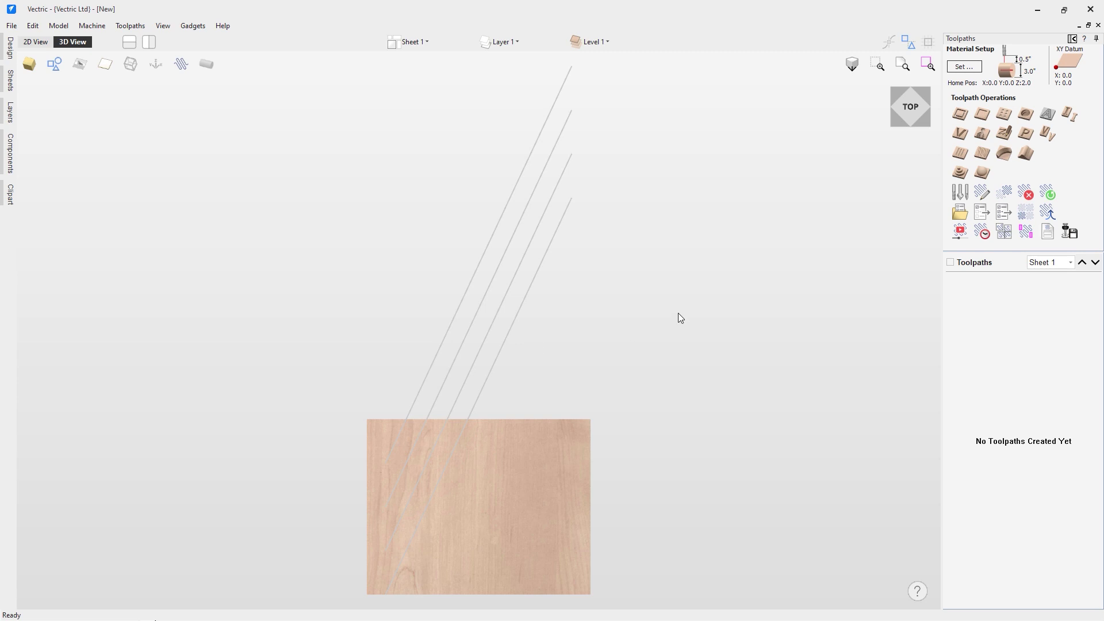
pyautogui.click(964, 67)
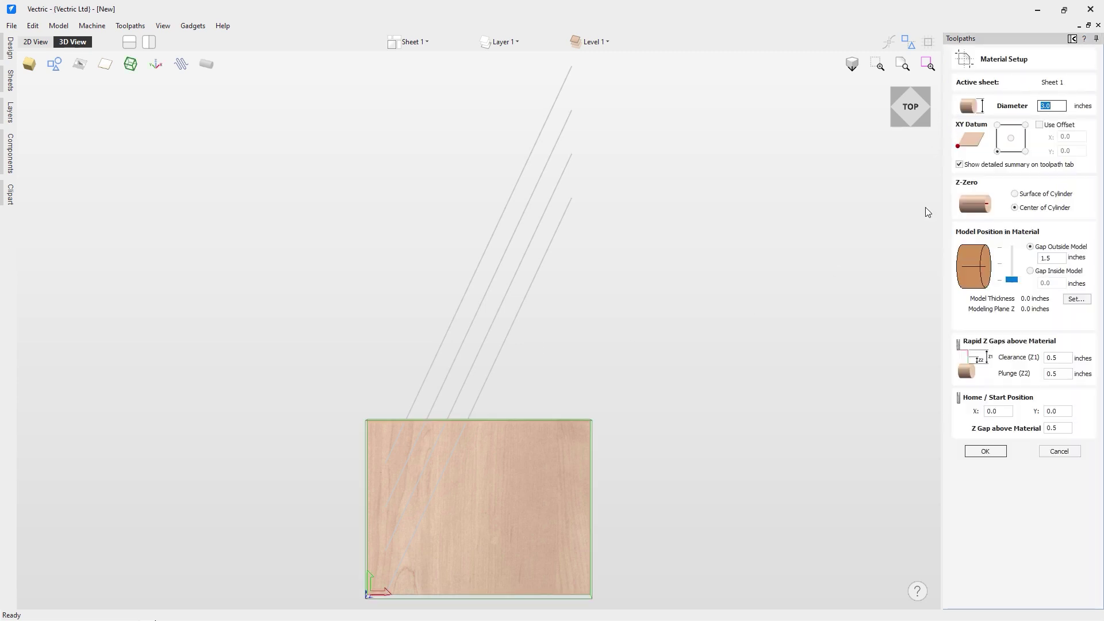
pyautogui.write('3.0')
pyautogui.click(1056, 357)
pyautogui.click(1068, 426)
pyautogui.click(985, 452)
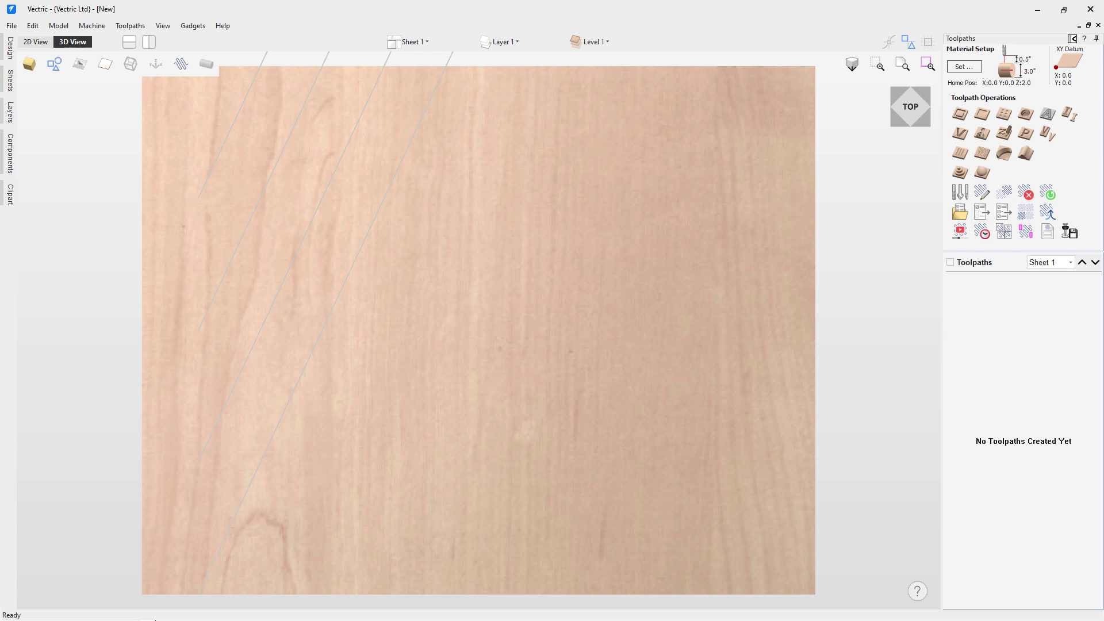
# Select all spiral vectors and set up a 2D Profile toolpath on them with start depth 0.0, cut depth 0.2 inches and the Ball Nose (1/4") tool.
pyautogui.hotkey('ctrl', 'a')
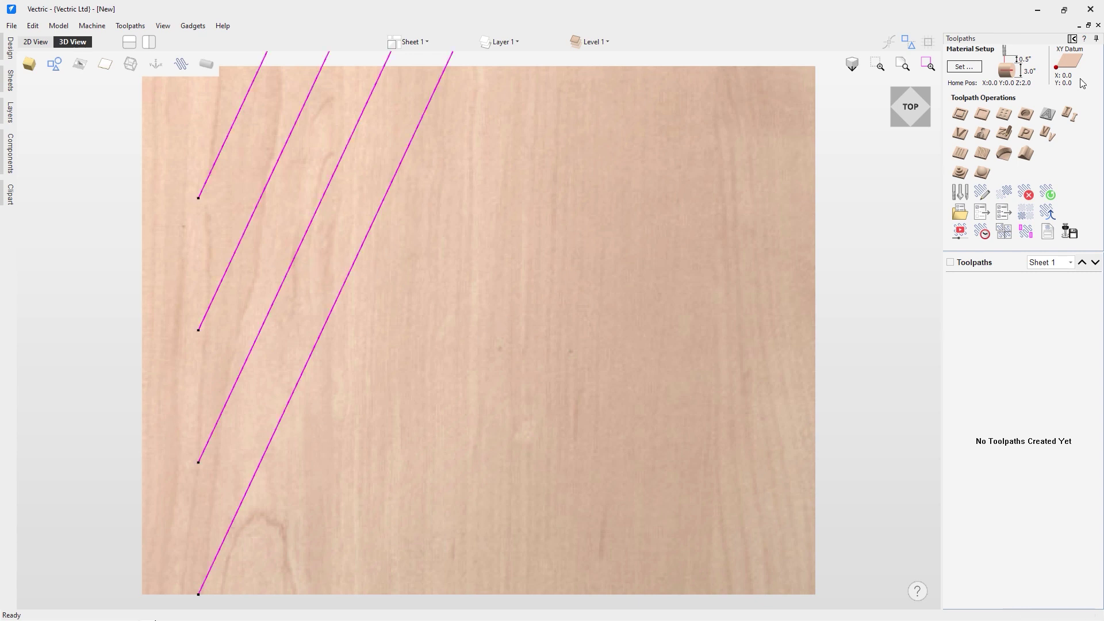
pyautogui.click(965, 121)
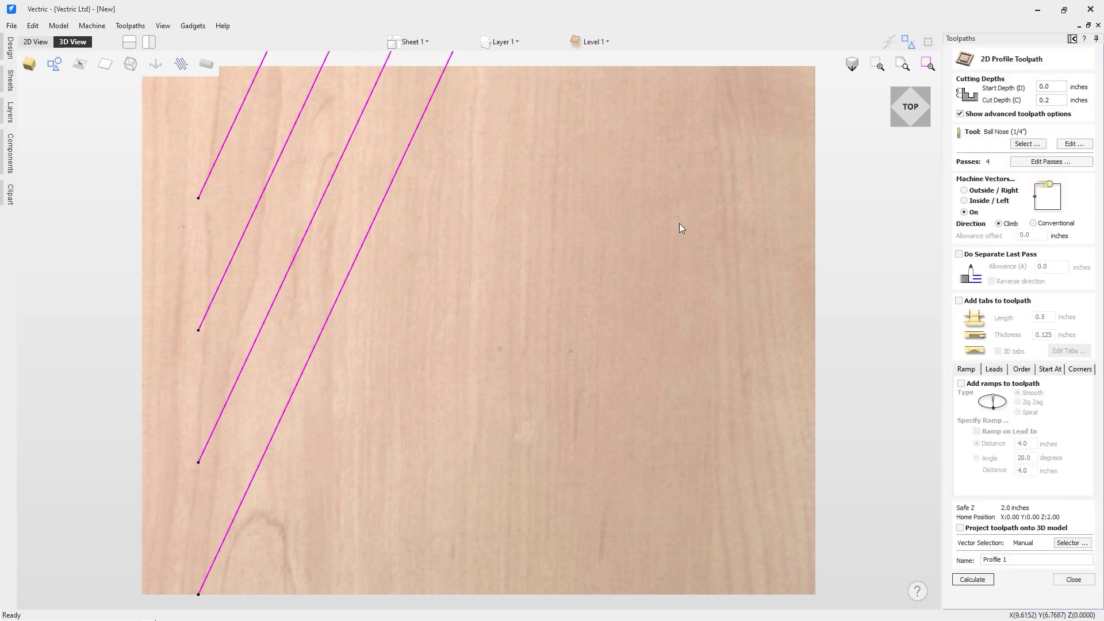
pyautogui.click(1059, 88)
pyautogui.click(1058, 100)
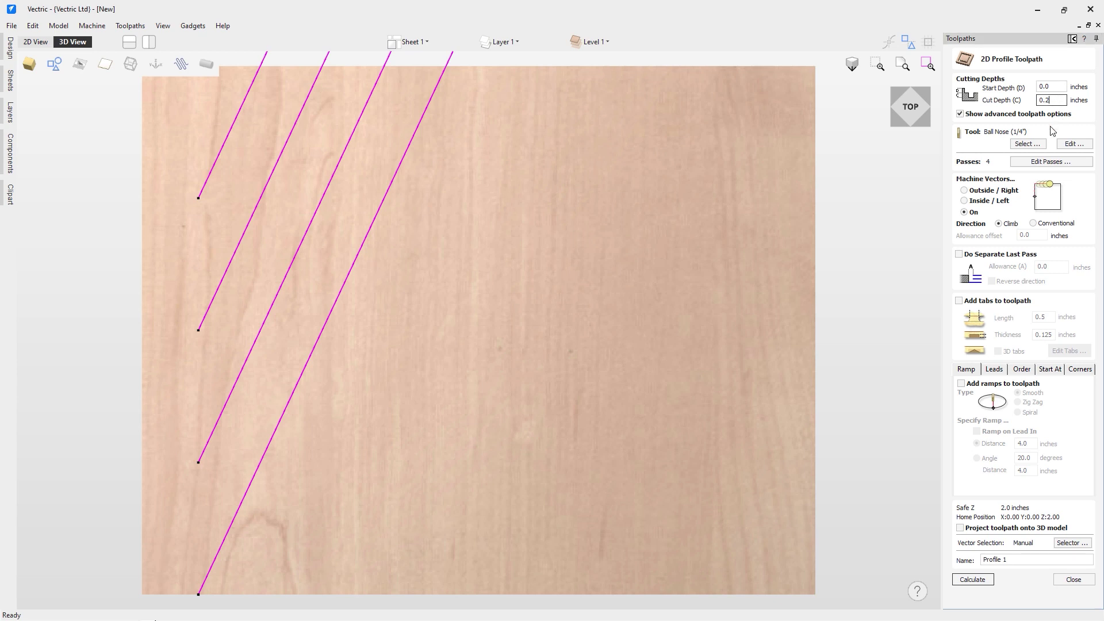
pyautogui.click(1038, 144)
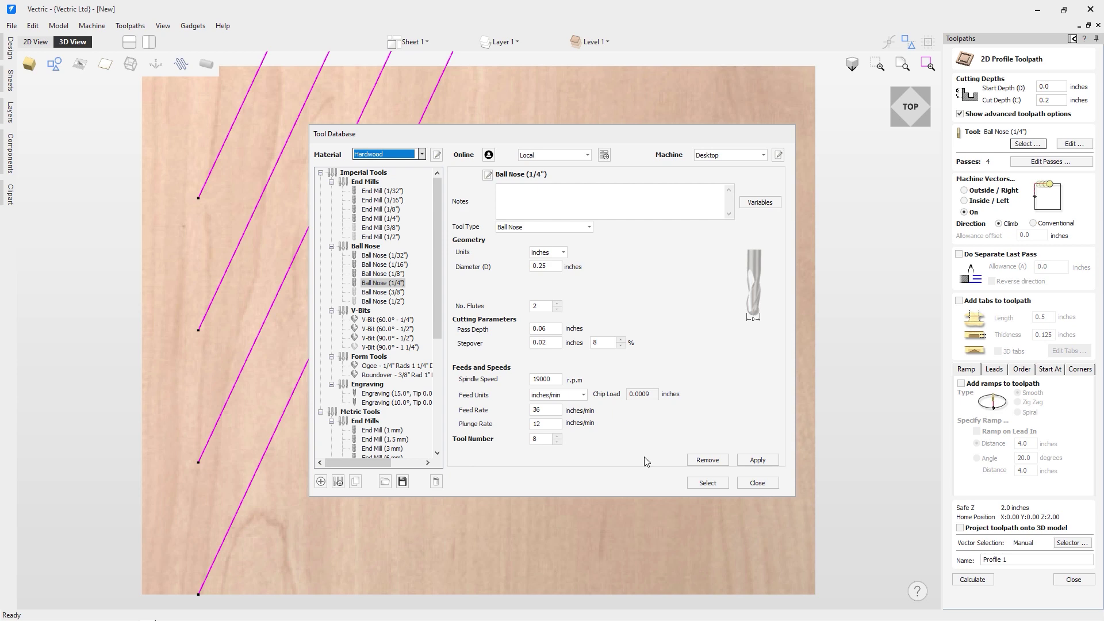
pyautogui.click(707, 482)
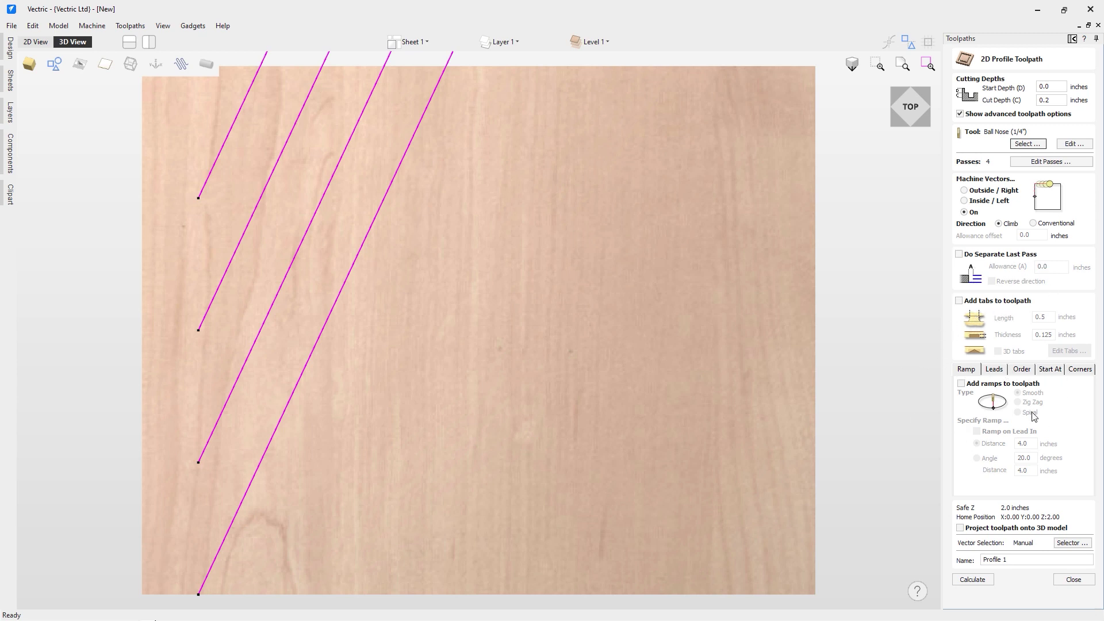
# Name the toolpath Profile Spiral and calculate it.
pyautogui.click(1027, 558)
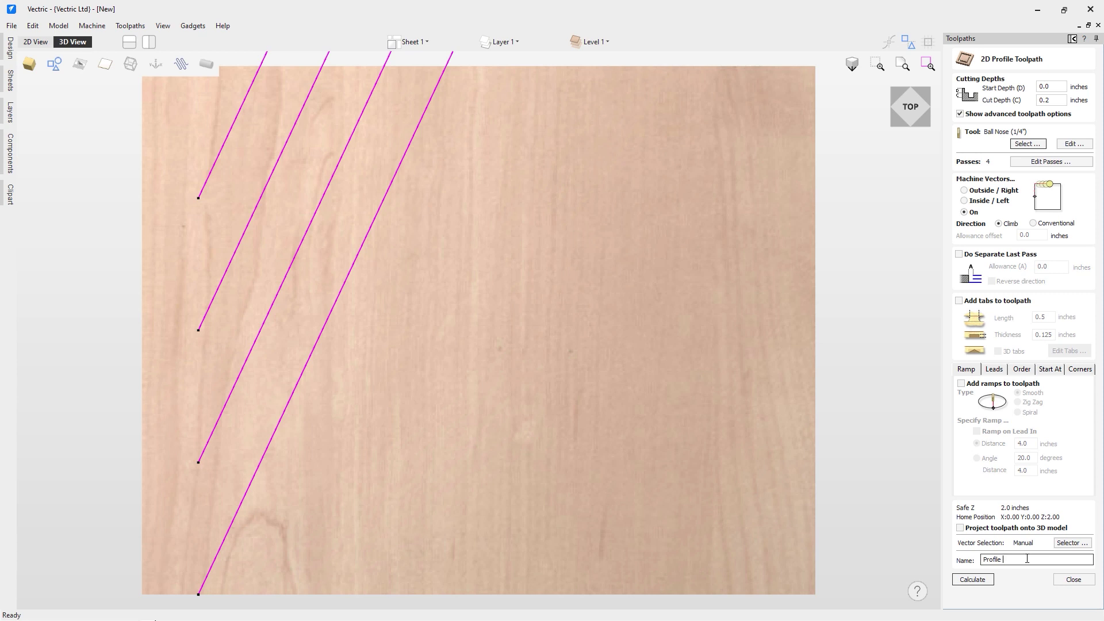
pyautogui.write('Spiral')
pyautogui.click(971, 579)
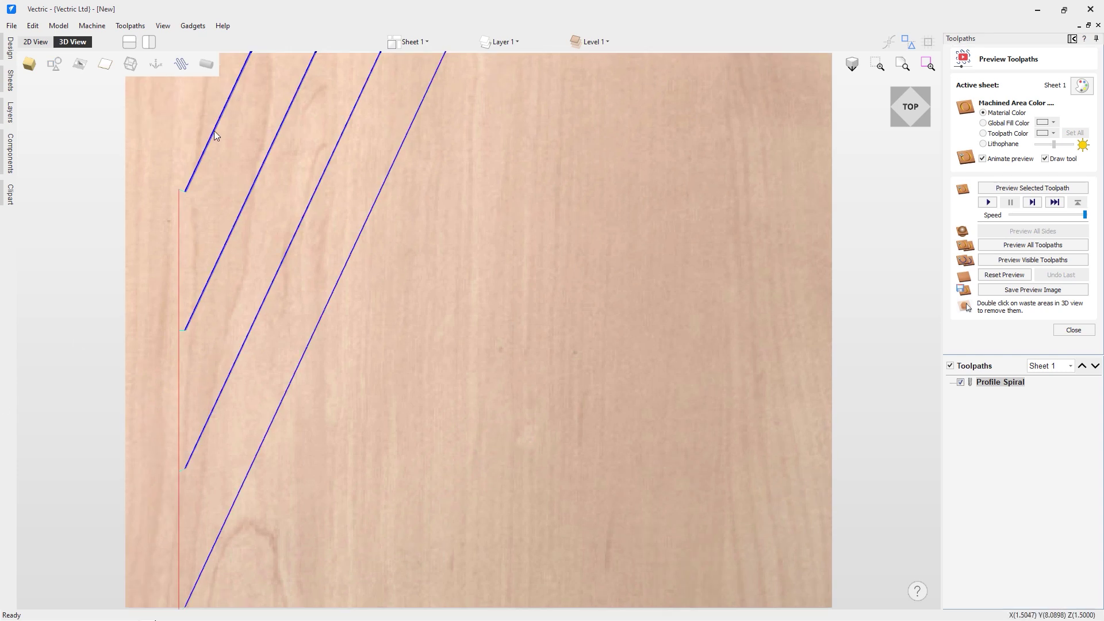
# Display the job wrapped as a cylinder and inspect the Profile Spiral toolpath around it from an angle.
pyautogui.click(212, 67)
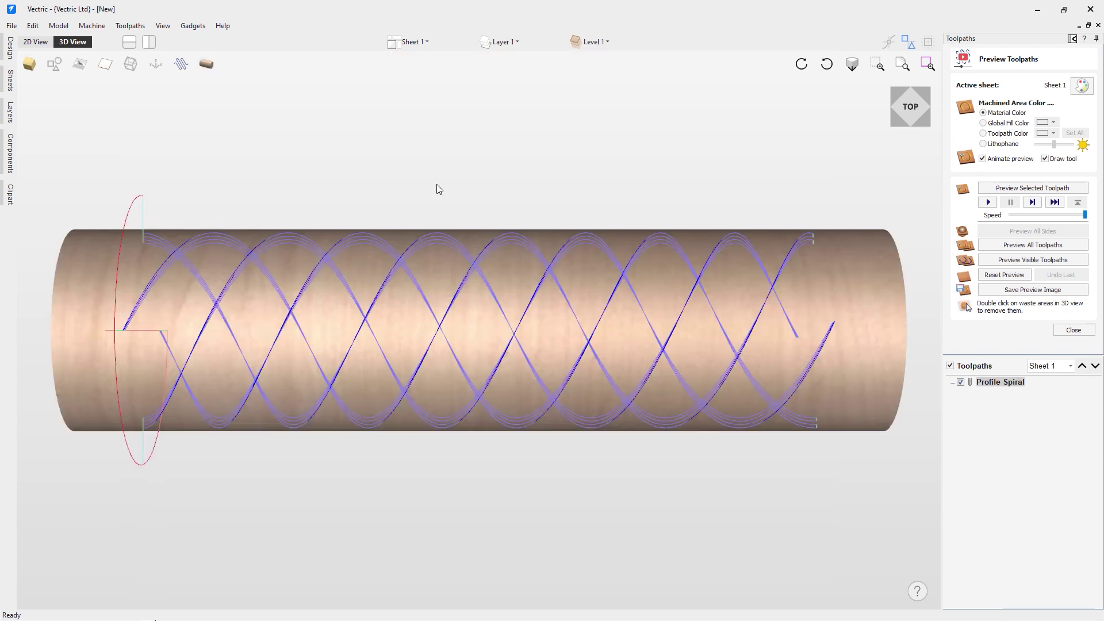
pyautogui.moveTo(259, 313); pyautogui.dragTo(327, 401)
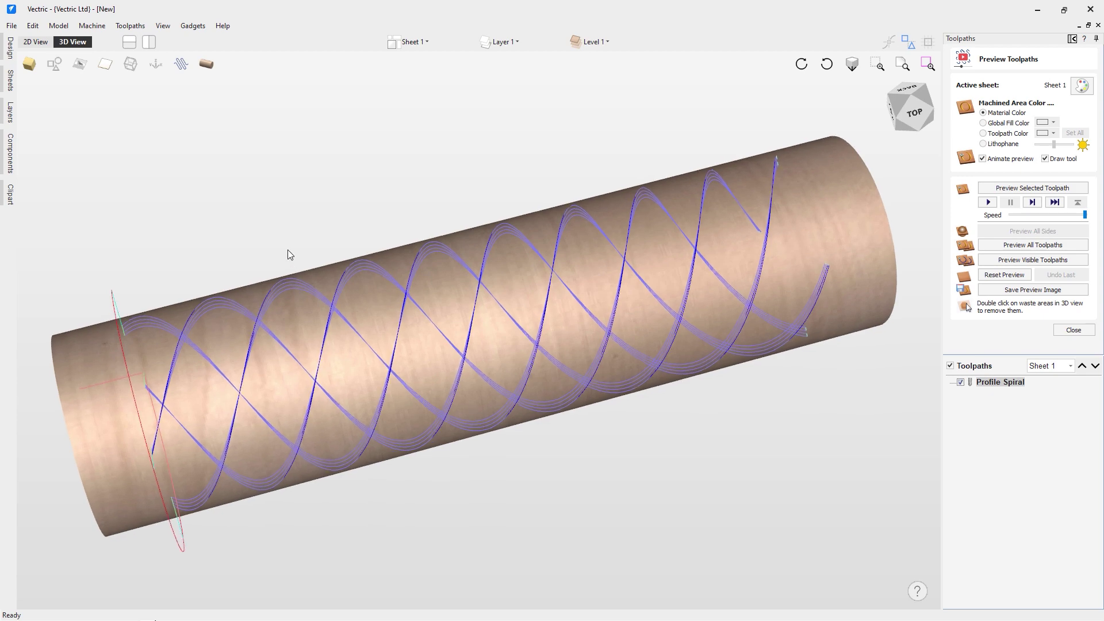
pyautogui.moveTo(288, 249); pyautogui.dragTo(287, 239)
pyautogui.moveTo(298, 300); pyautogui.dragTo(891, 132)
pyautogui.click(910, 124)
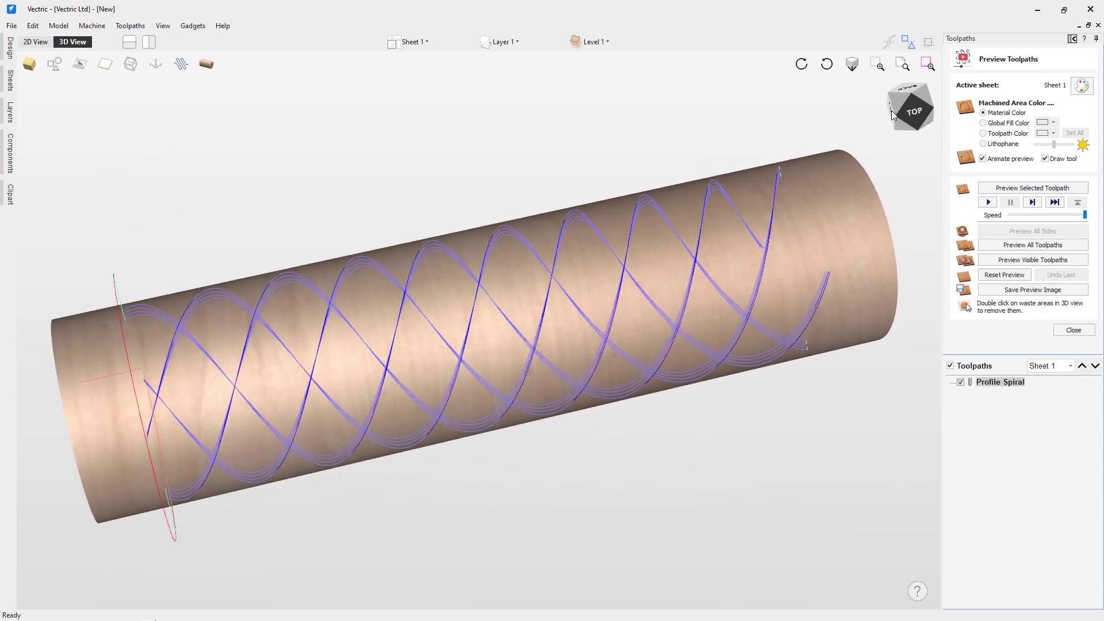
# Examine the Profile Spiral toolpath and its machined preview around the wrapped cylinder from the top, the end and an angle.
pyautogui.click(901, 127)
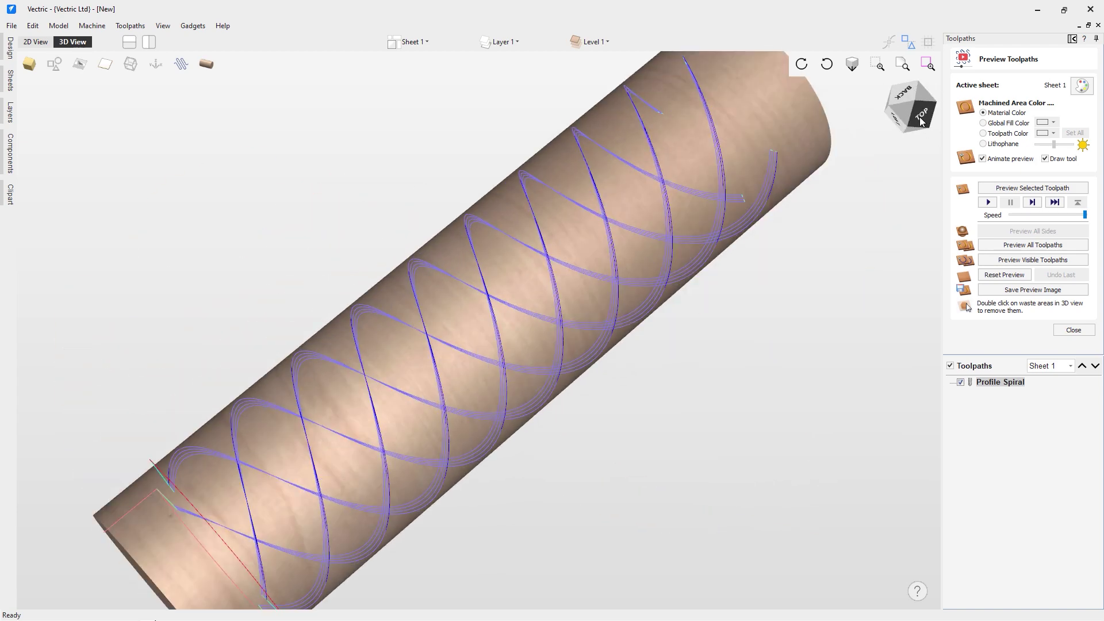
pyautogui.click(910, 118)
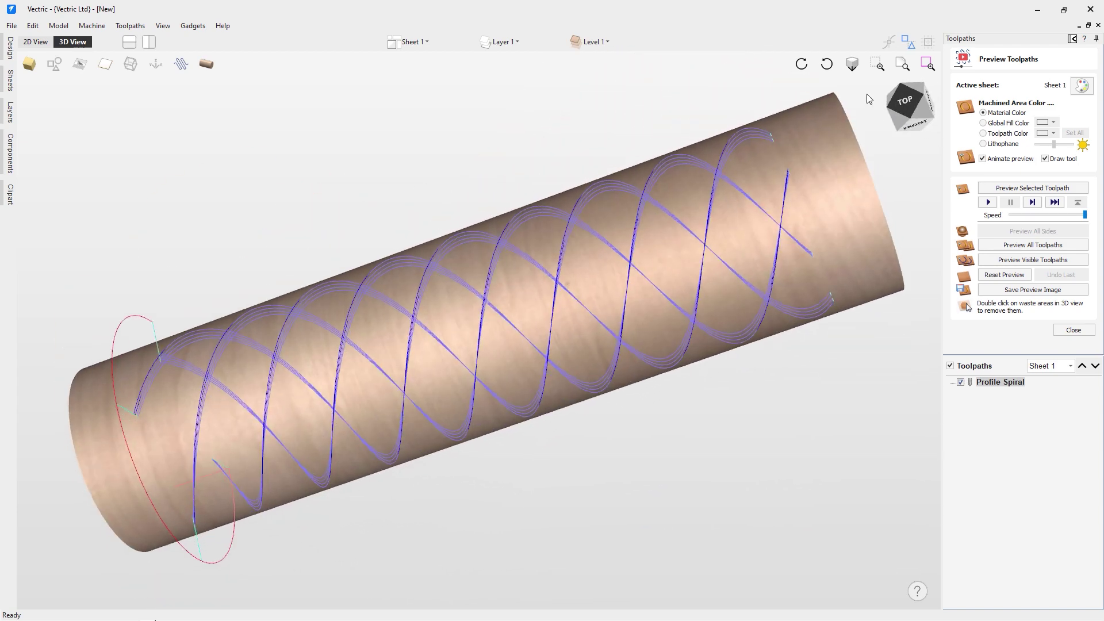
pyautogui.click(833, 67)
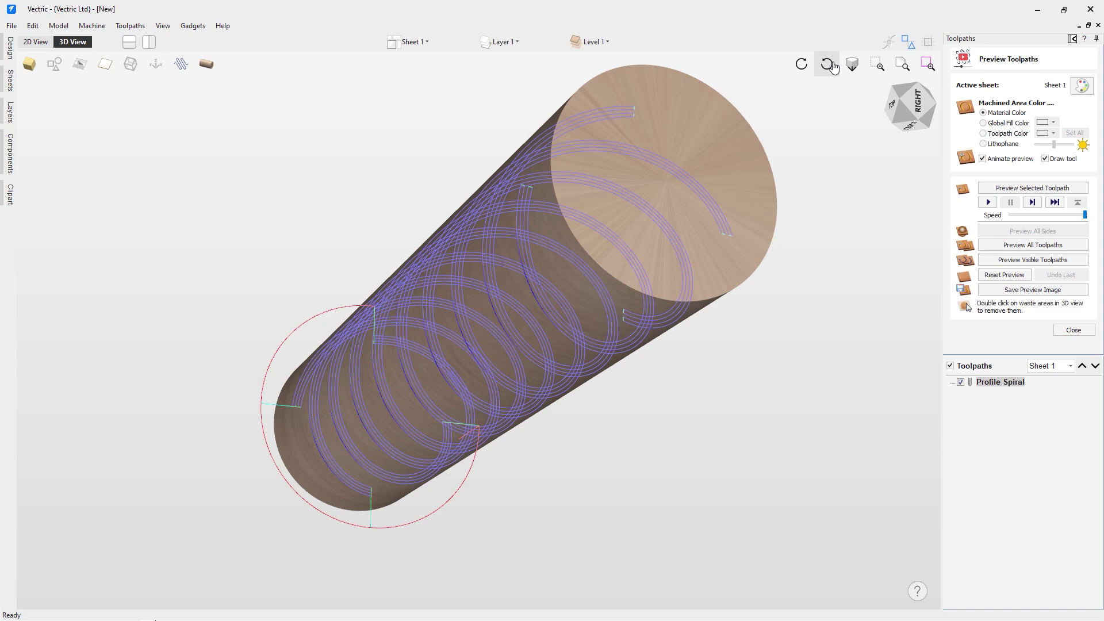
pyautogui.click(833, 67)
pyautogui.click(801, 64)
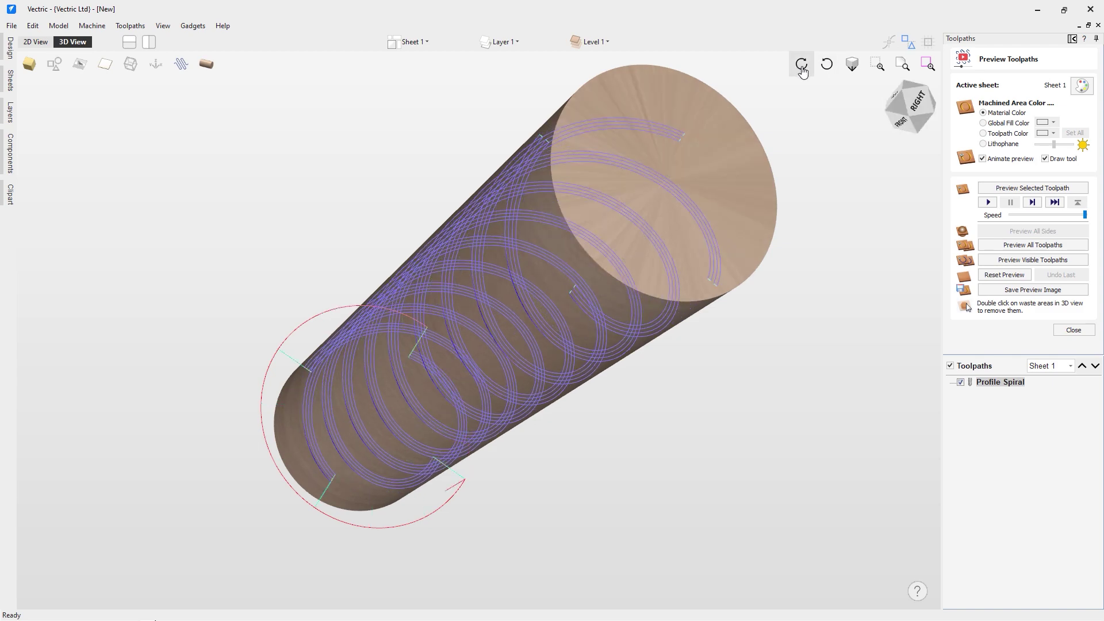
pyautogui.click(800, 64)
pyautogui.click(927, 127)
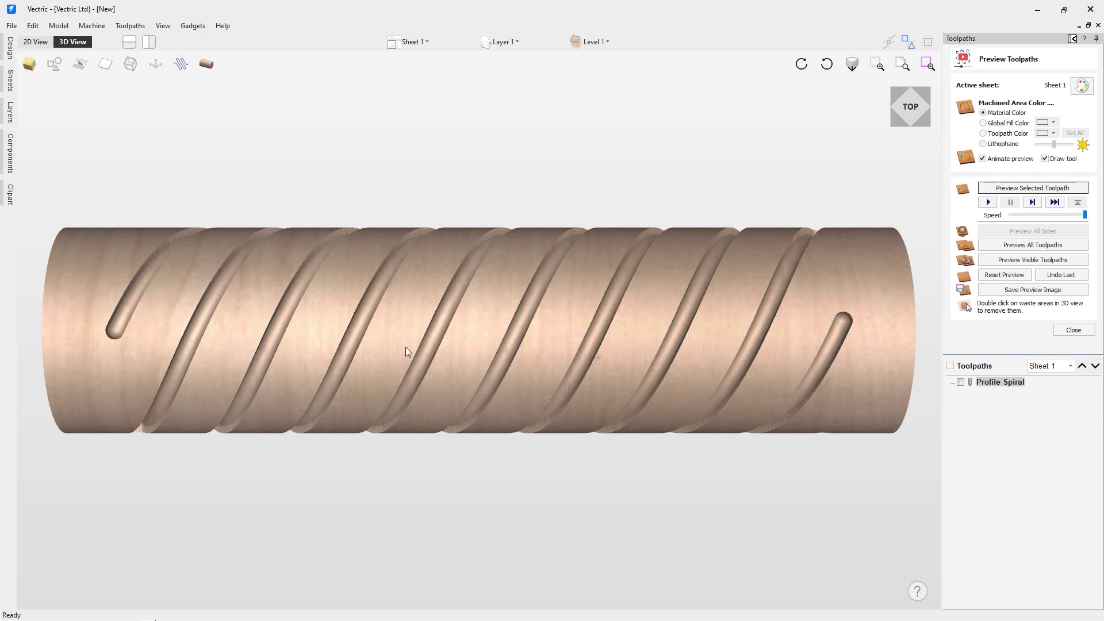
pyautogui.moveTo(680, 366); pyautogui.dragTo(648, 260)
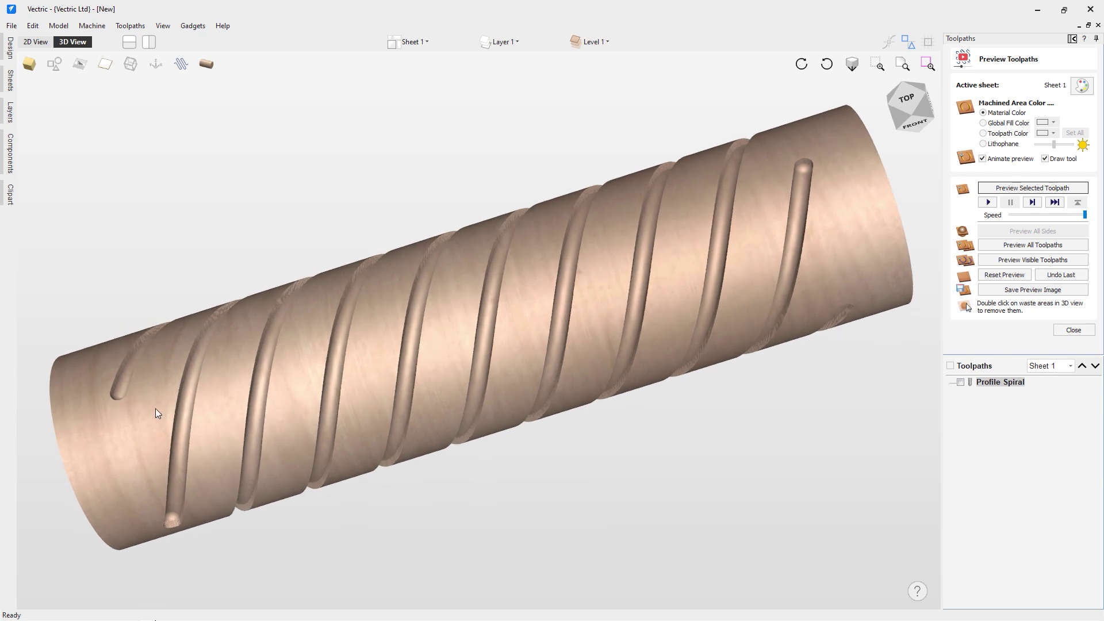
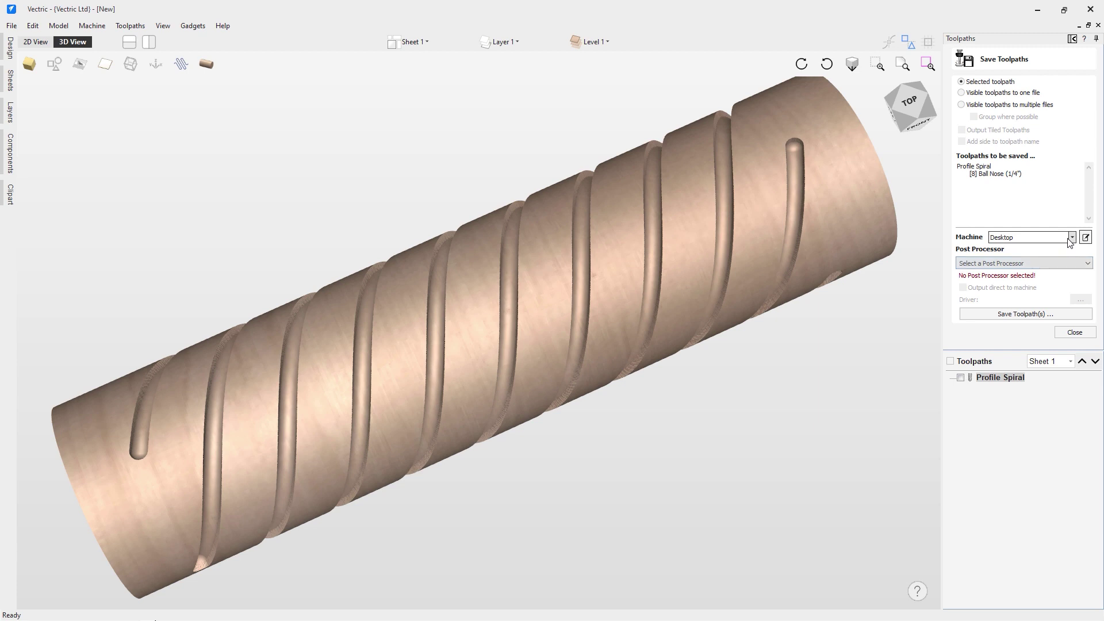
# Set the toolpath output to the Desktop - Rotary (Along X) machine with the G-Code WrapY2A (inch) (*.tap) post processor.
pyautogui.click(1072, 237)
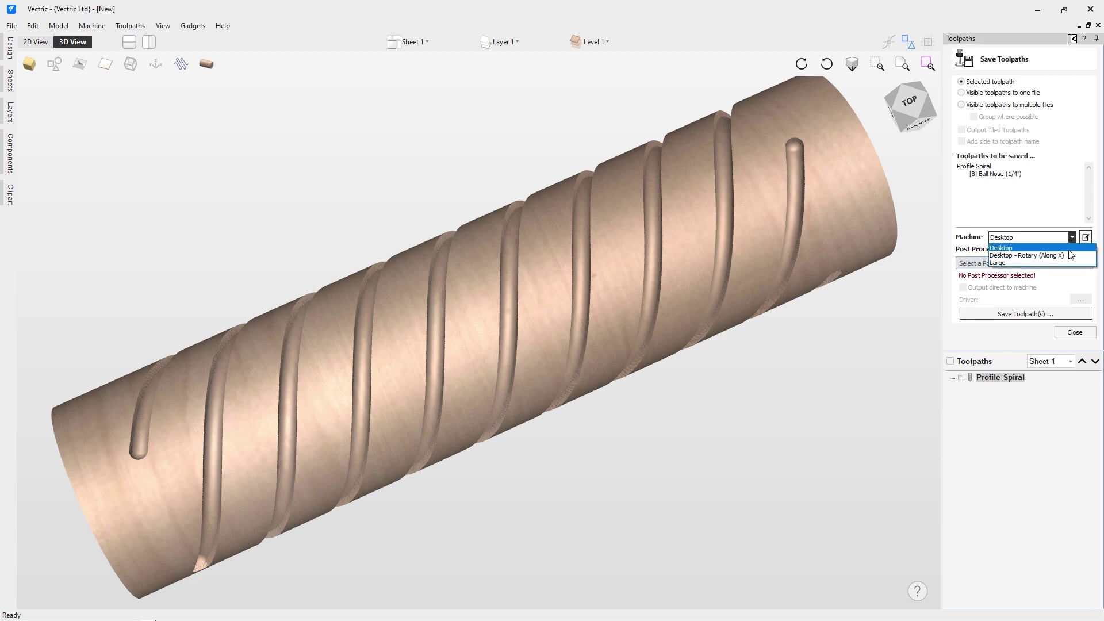
pyautogui.click(1069, 256)
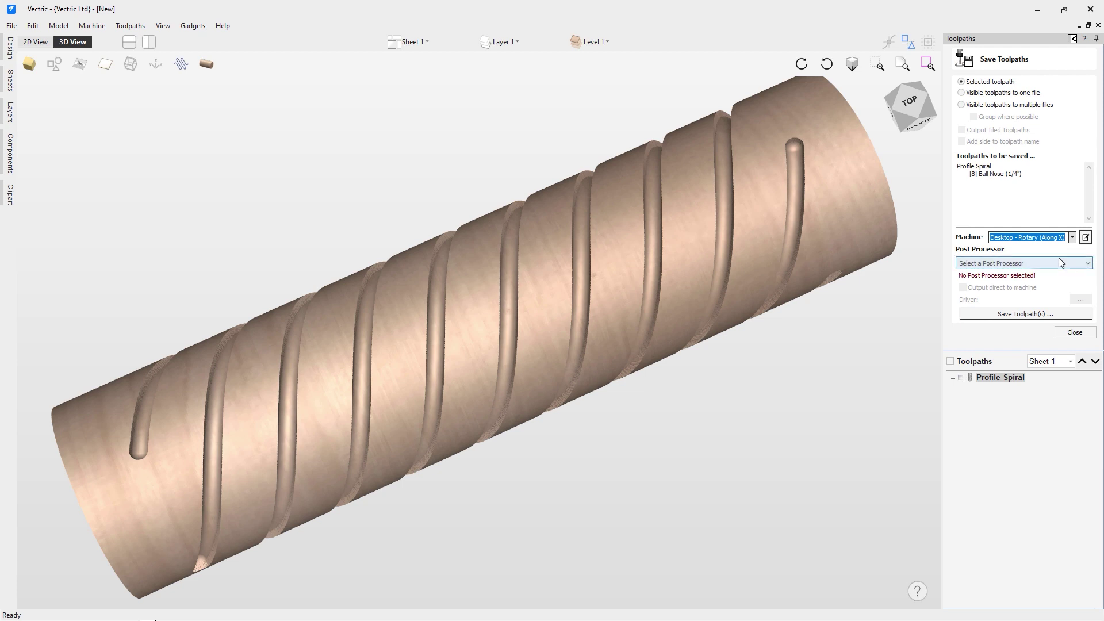
pyautogui.click(1043, 263)
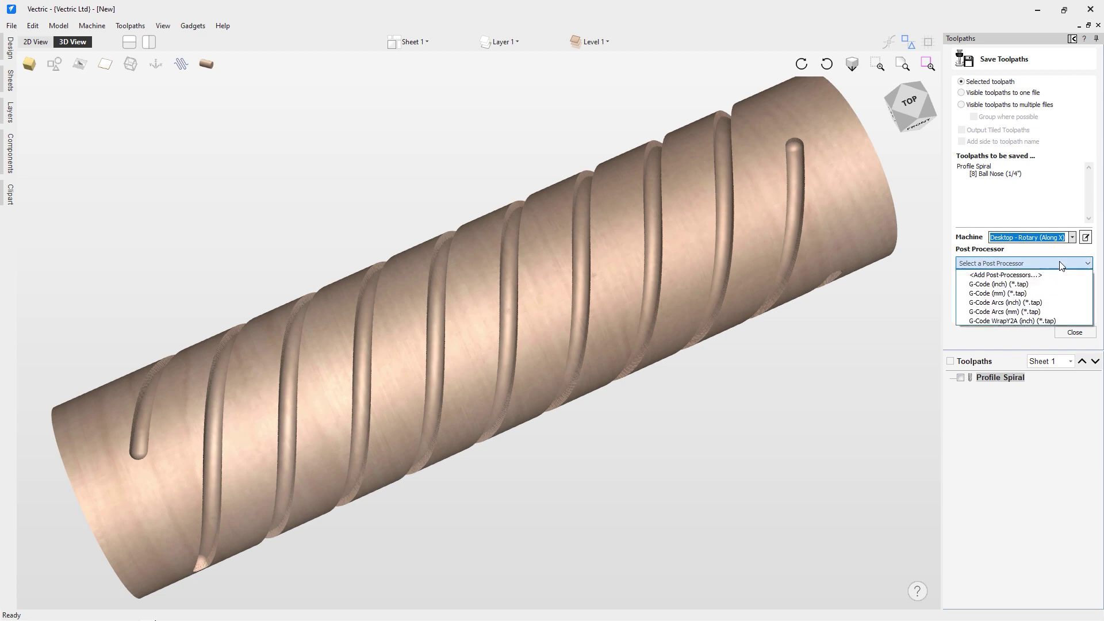
pyautogui.click(1003, 322)
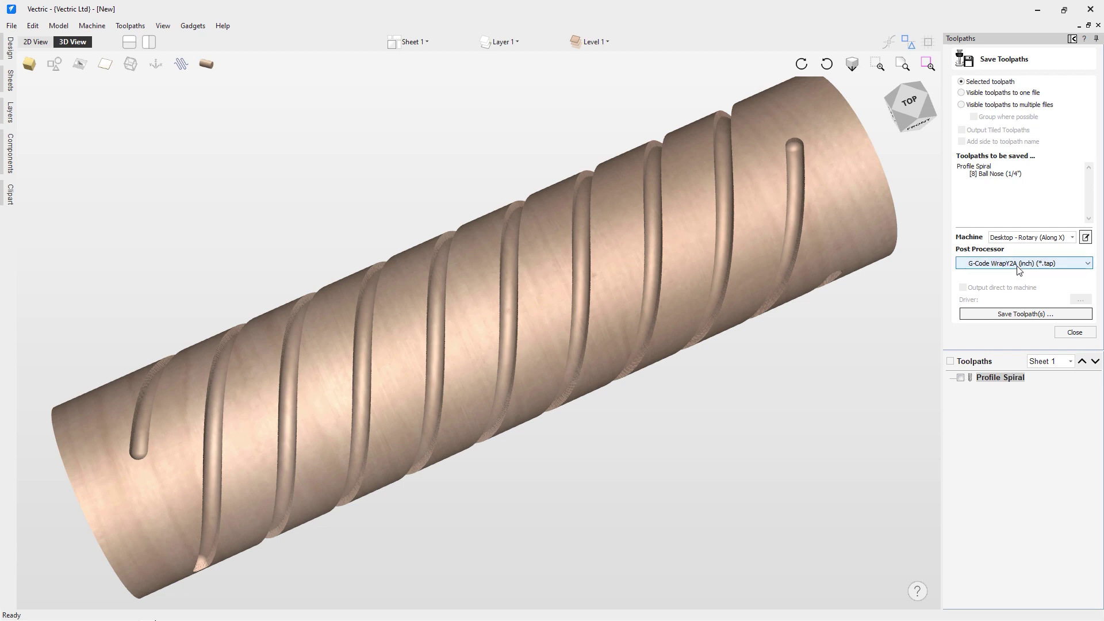
# Make the Profile Spiral toolpath visible and save it as Profile Spiral in the creating-a-spiral-column folder.
pyautogui.click(960, 378)
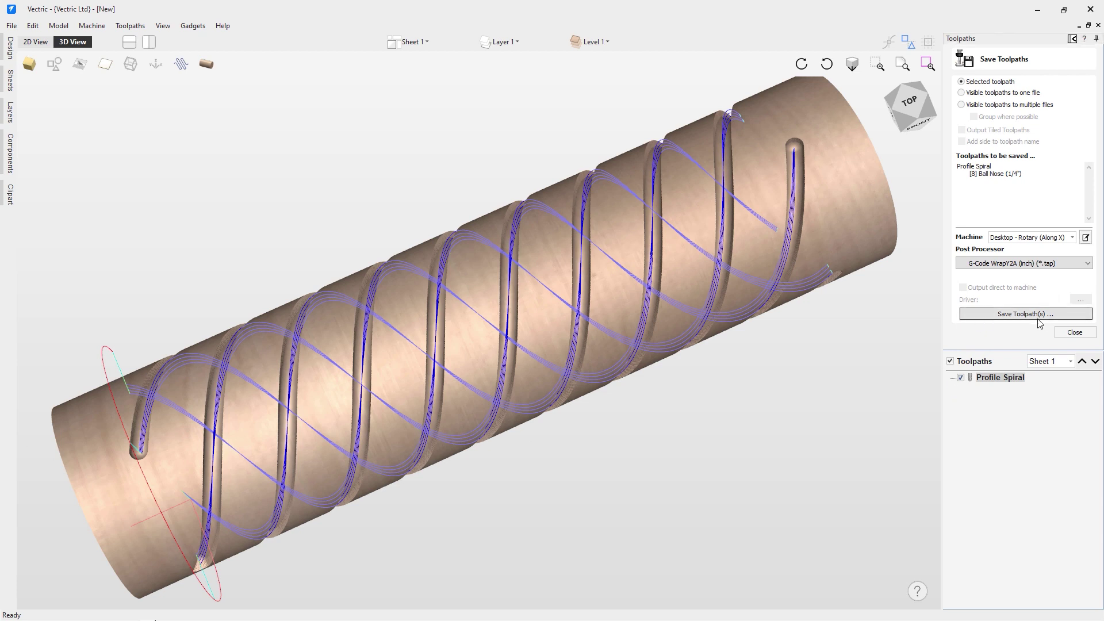
pyautogui.click(972, 315)
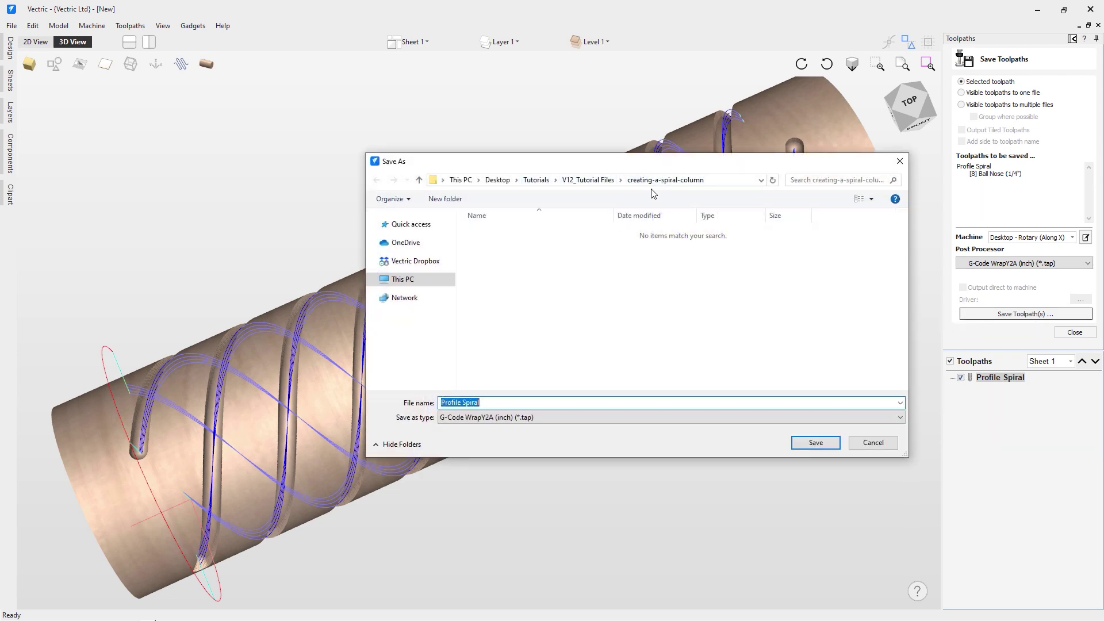
pyautogui.click(518, 404)
pyautogui.click(816, 442)
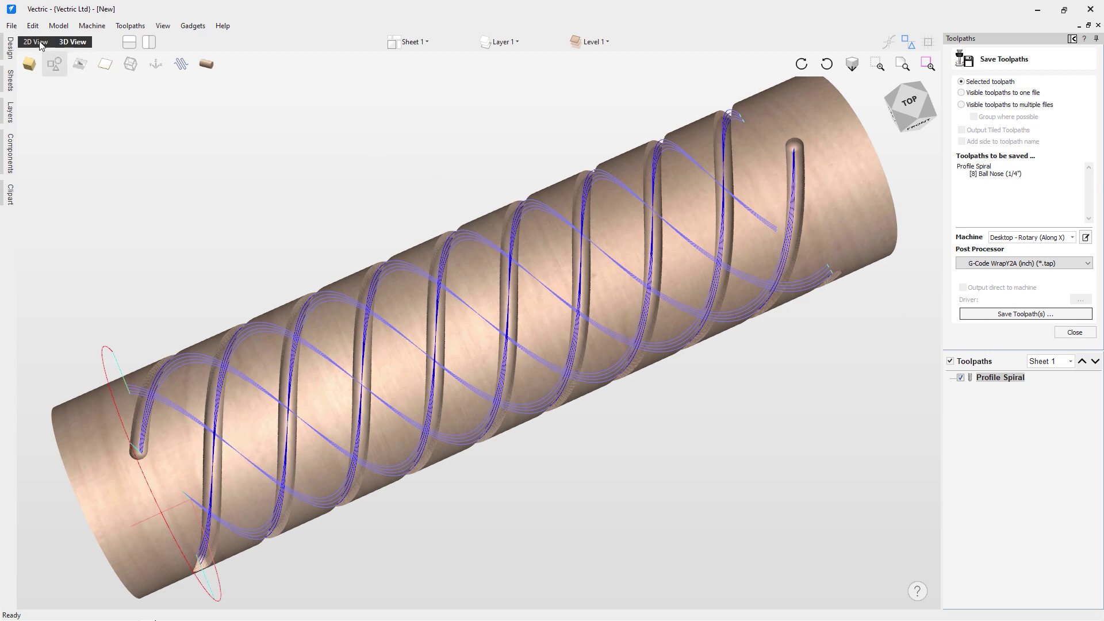
# Save the job as a VCarve file named Creating a spiral column in the creating-a-spiral-column folder.
pyautogui.click(11, 27)
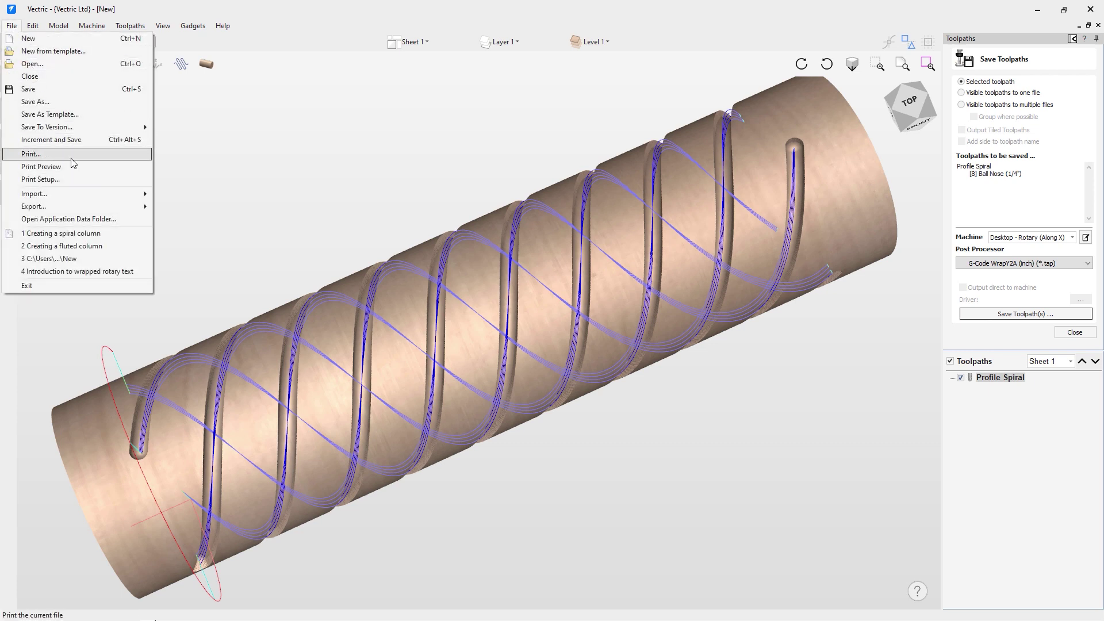
pyautogui.click(66, 101)
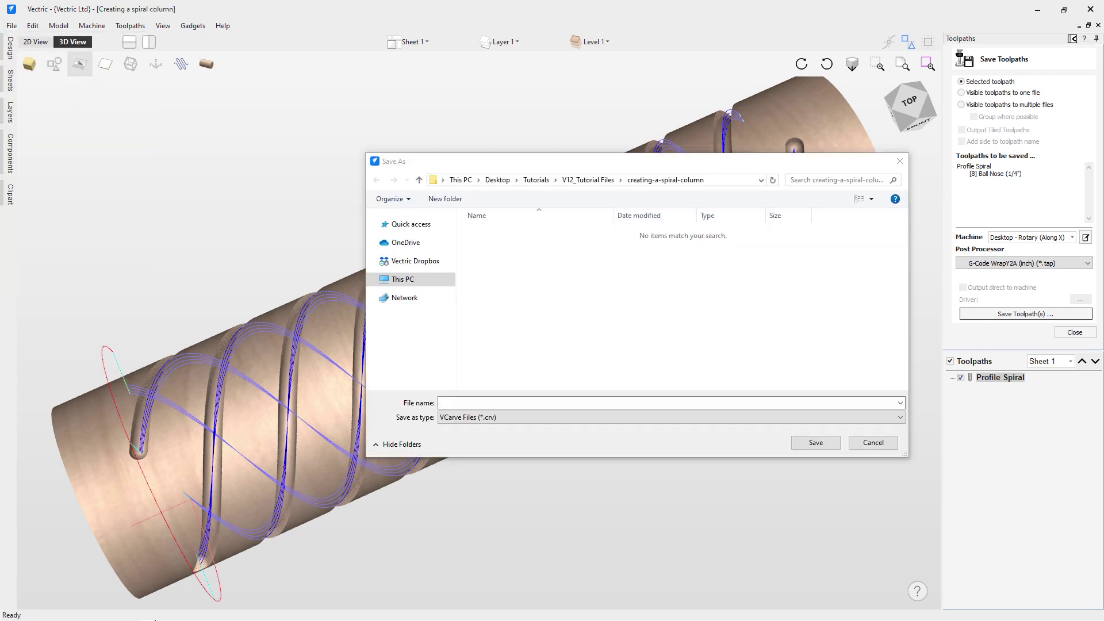
pyautogui.click(607, 400)
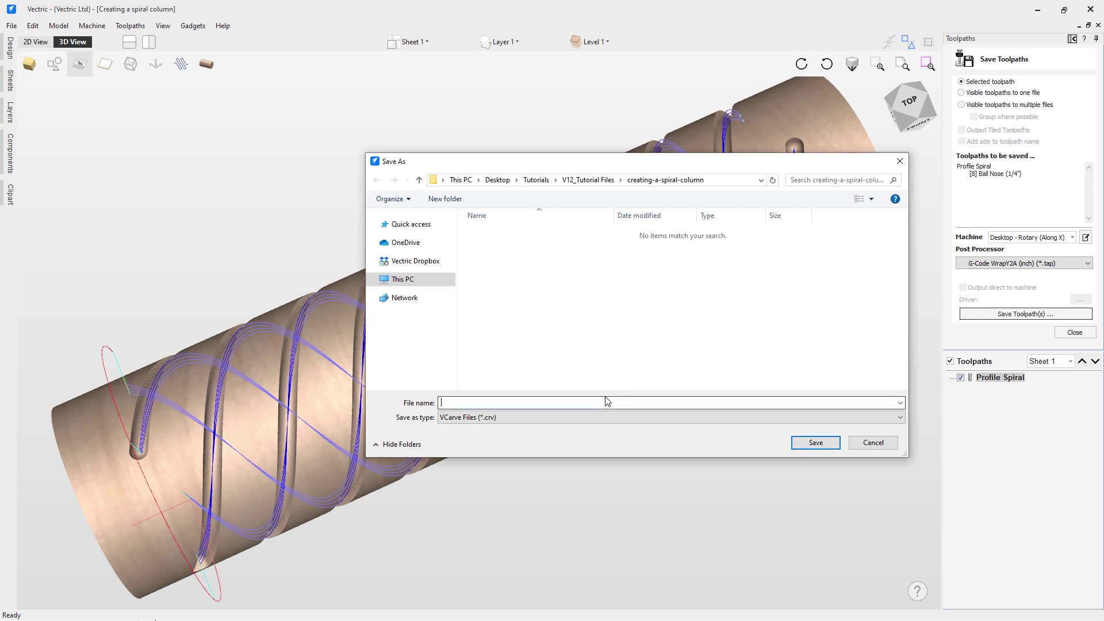
pyautogui.write('Creating ')
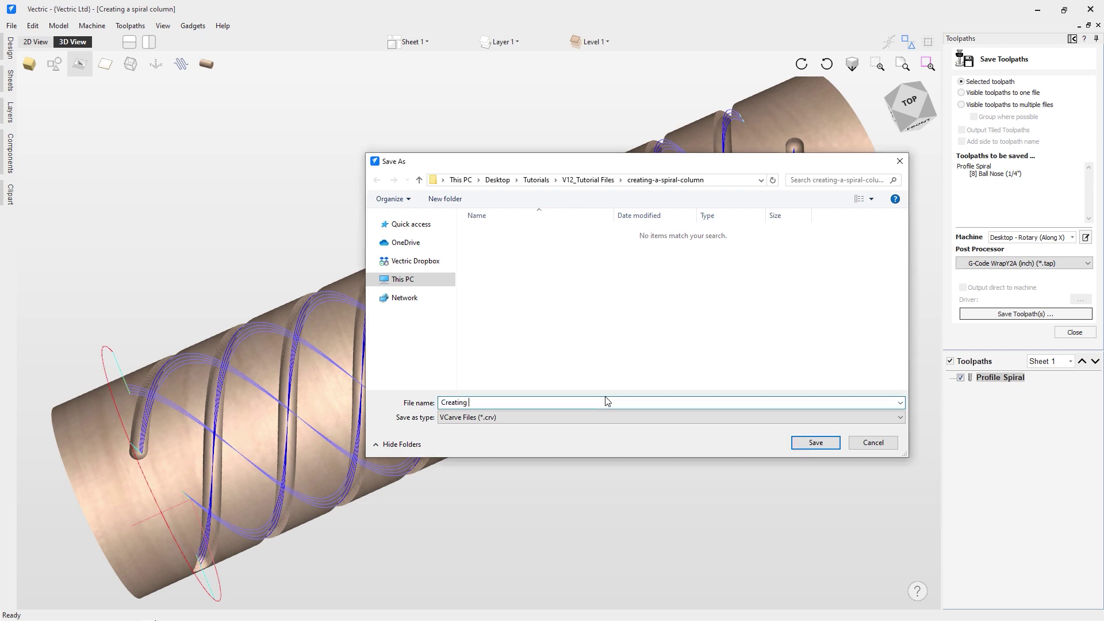
pyautogui.write('a spiral column')
pyautogui.click(802, 441)
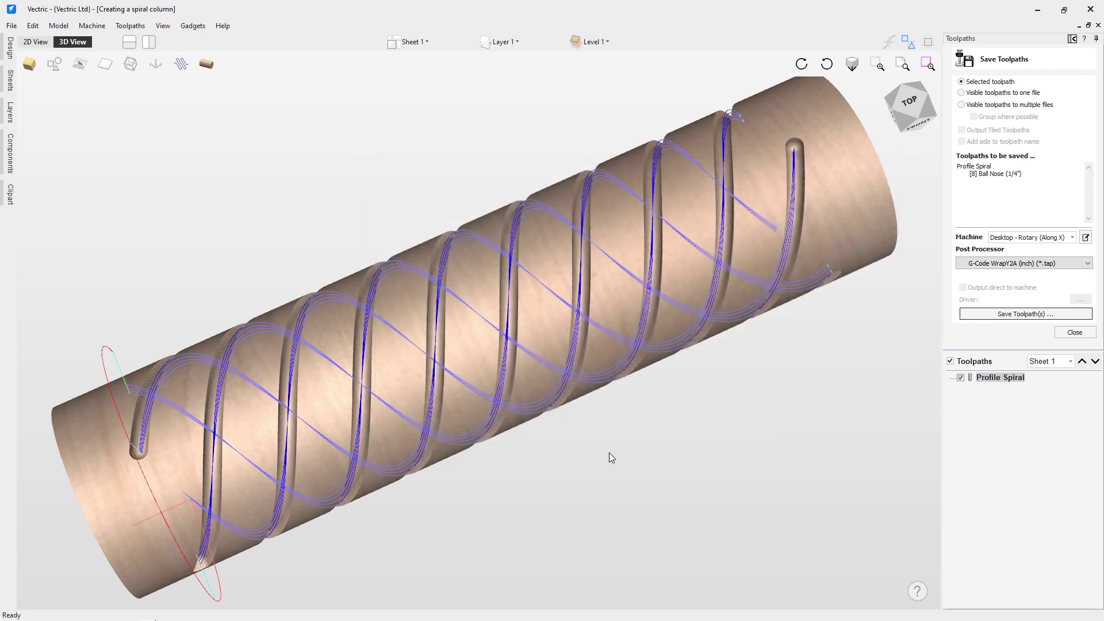